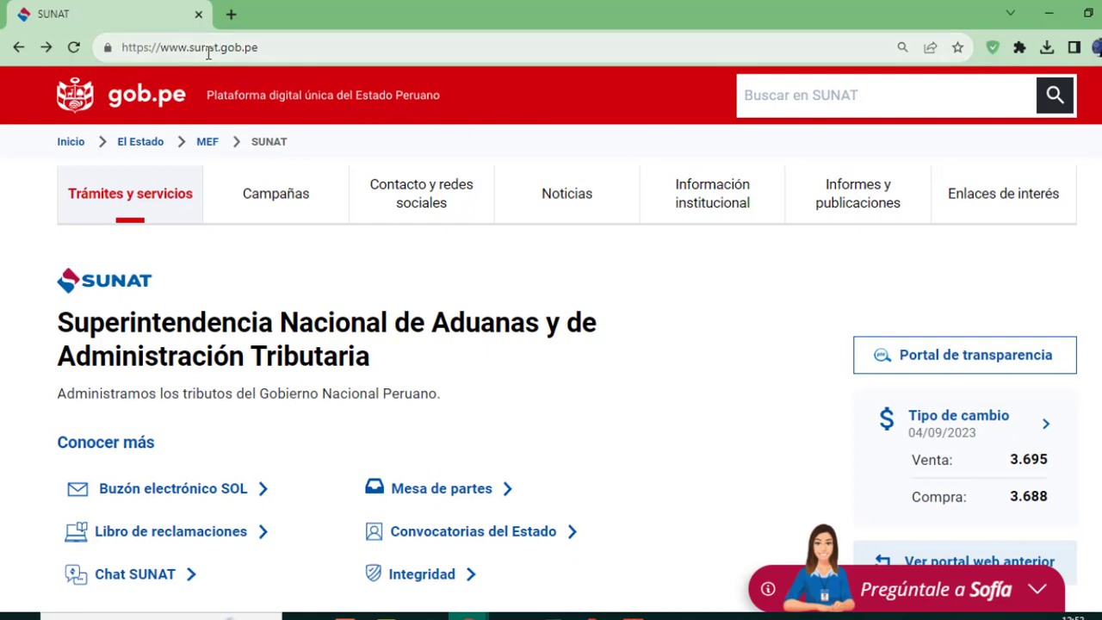
# Scroll the sunat.gob.pe homepage and open 'Operaciones en línea (SOL)'.
pyautogui.scroll(-2, 827, 297)
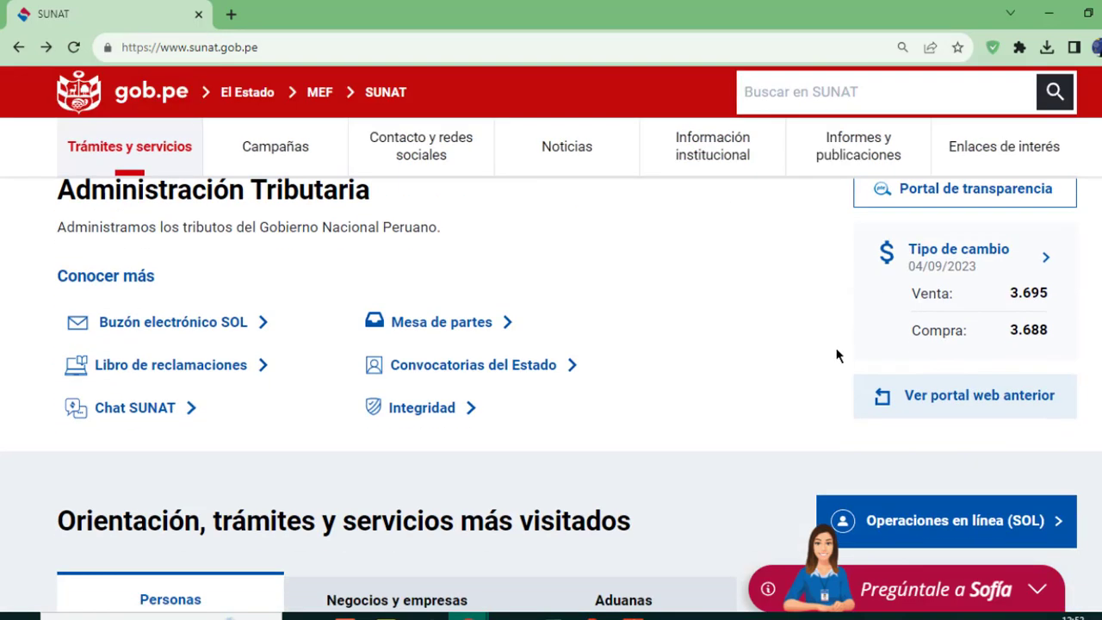
pyautogui.click(936, 533)
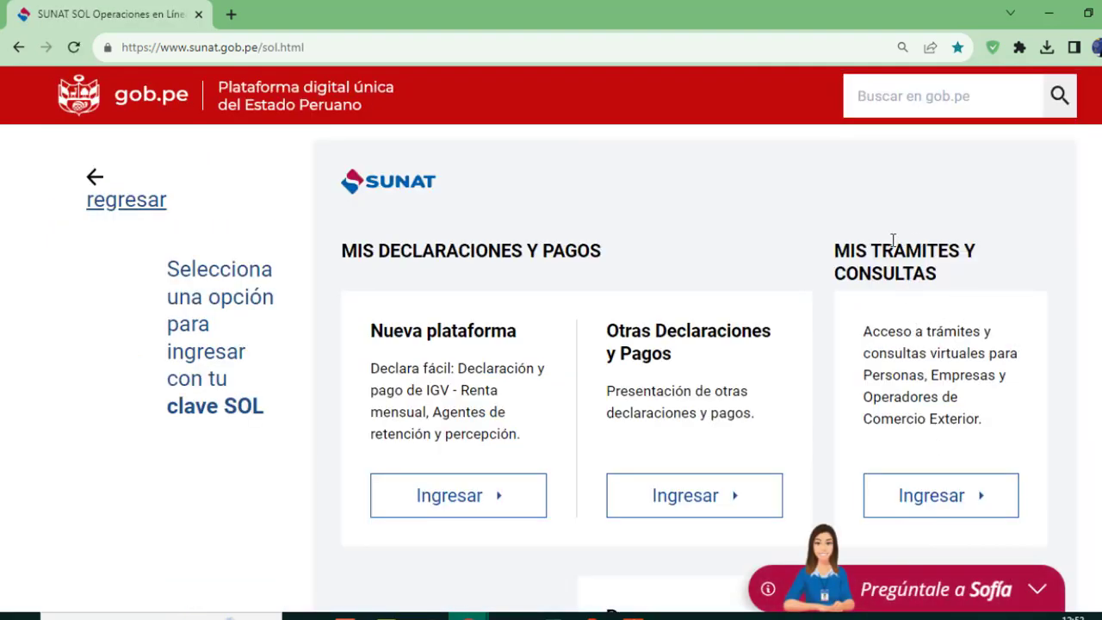
# Enter Mis Trámites y Consultas, maximize Menú SOL, and expand Empresas › Comprobantes de pago › SEE - SOL › Factura Electrónica.
pyautogui.click(963, 503)
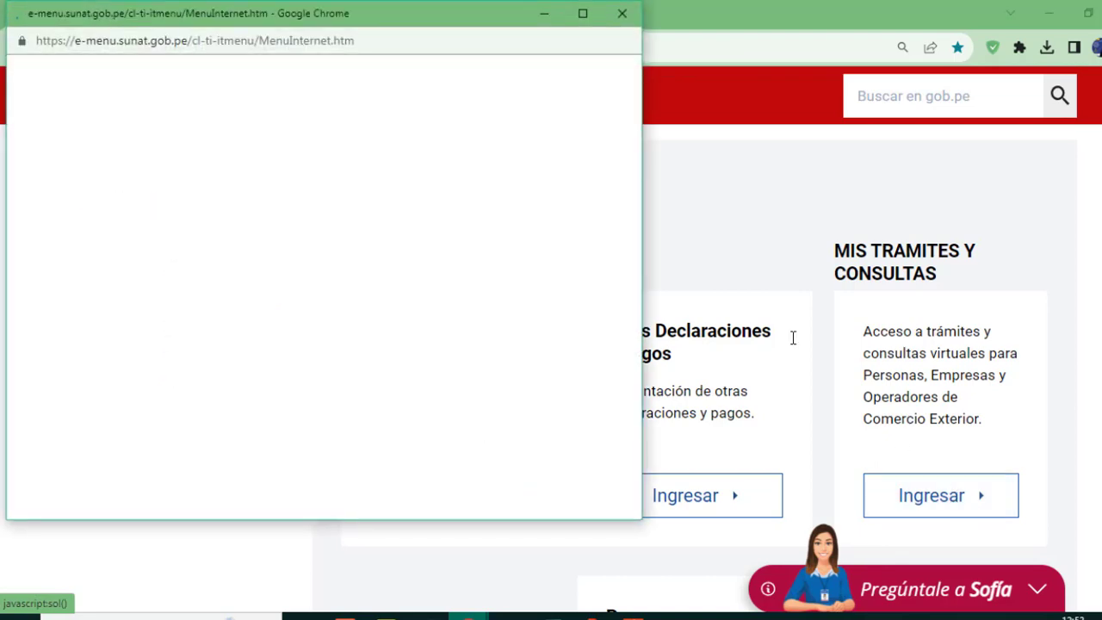
pyautogui.doubleClick(585, 29)
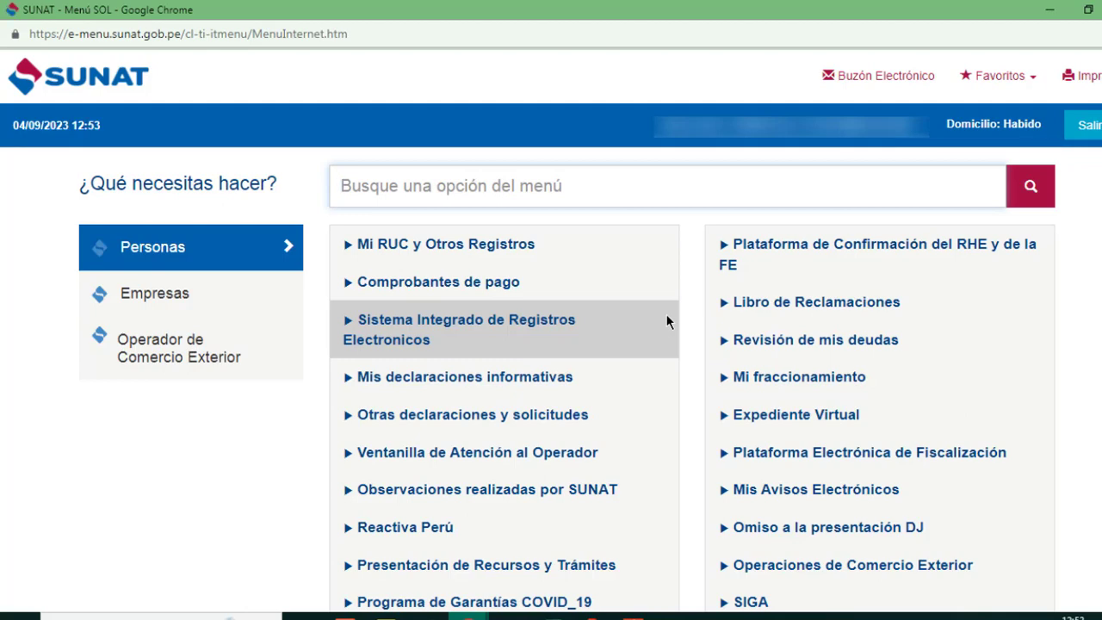
pyautogui.click(199, 295)
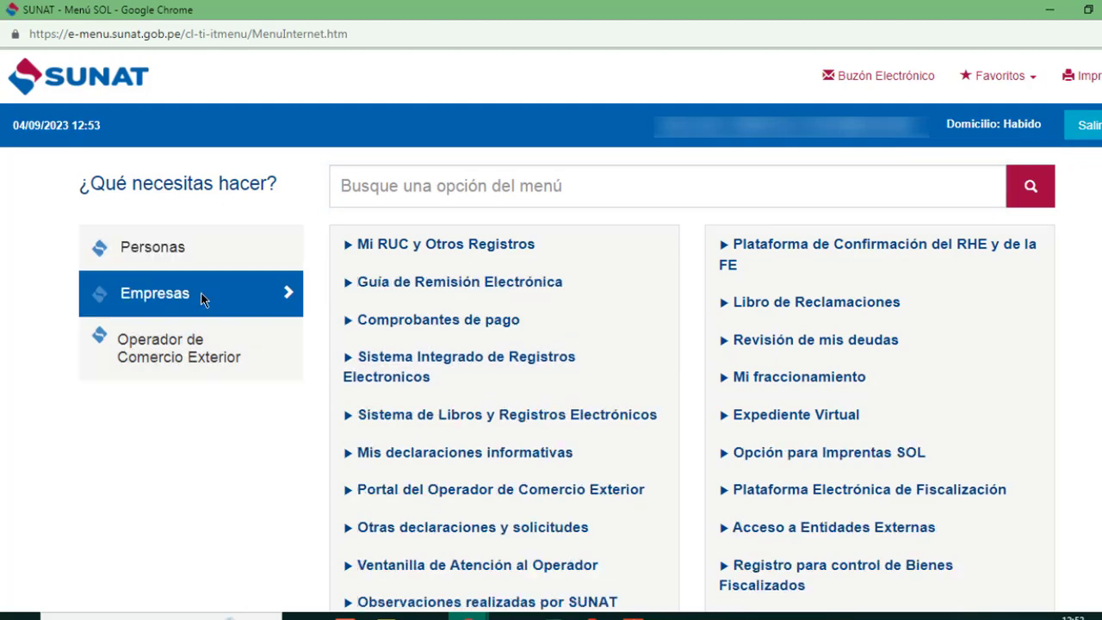
pyautogui.click(353, 322)
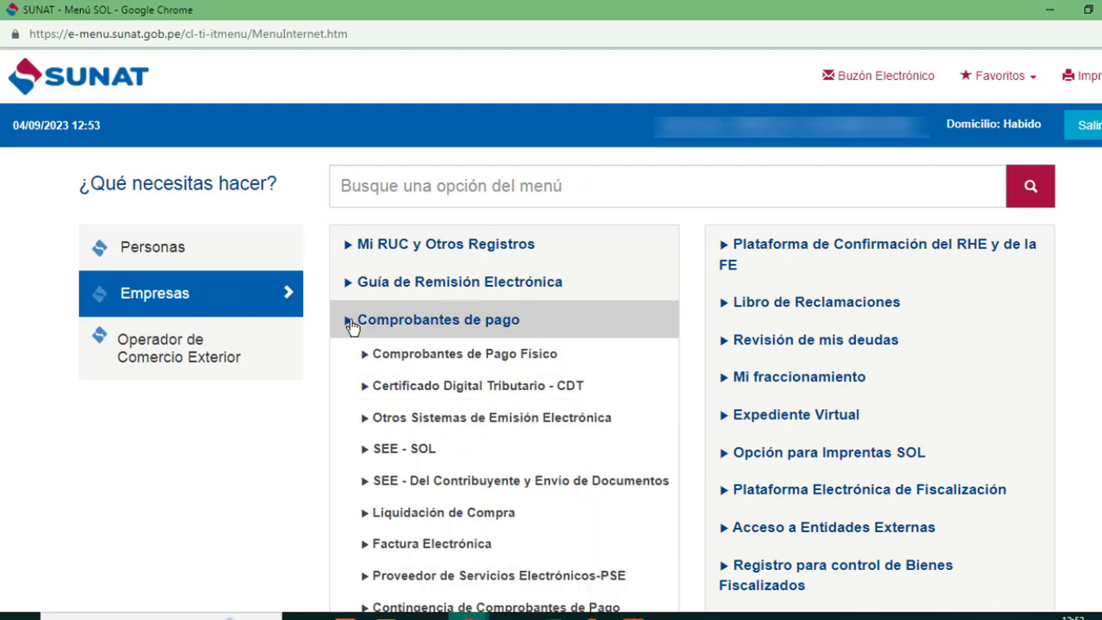
pyautogui.click(363, 450)
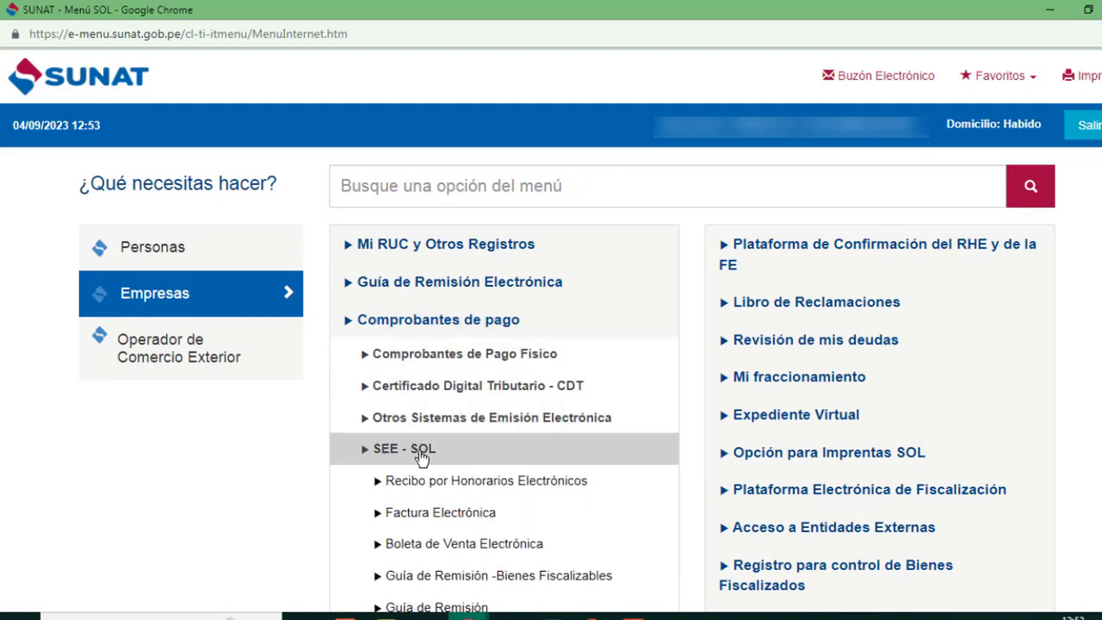
pyautogui.click(378, 517)
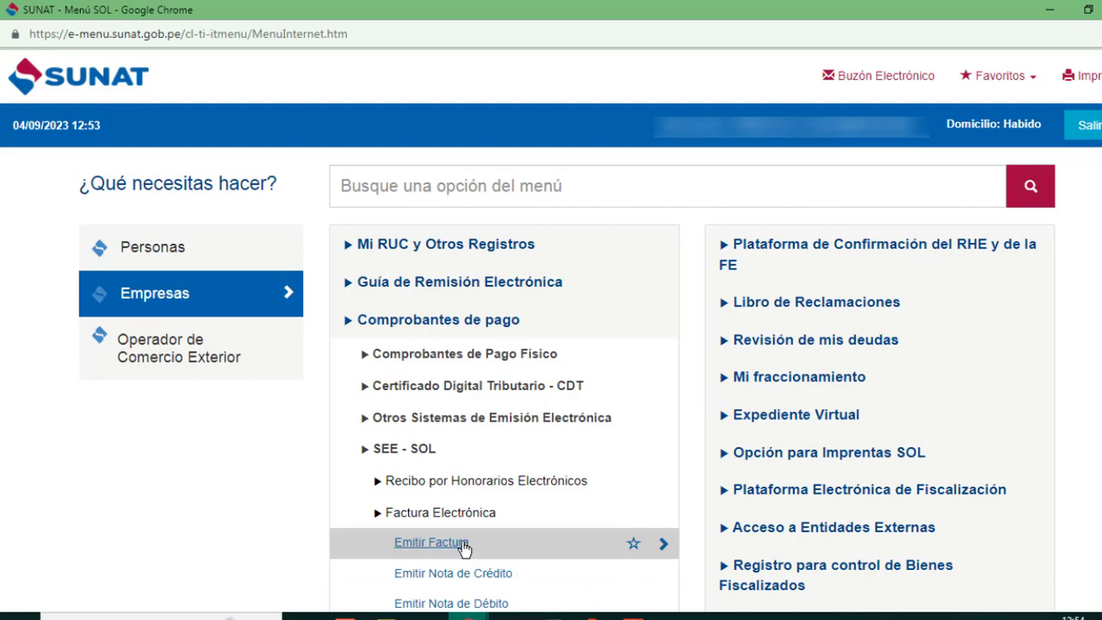
# Start an Emitir Factura form as Al Crédito and paste in the recipient's RUC to load their details.
pyautogui.click(459, 545)
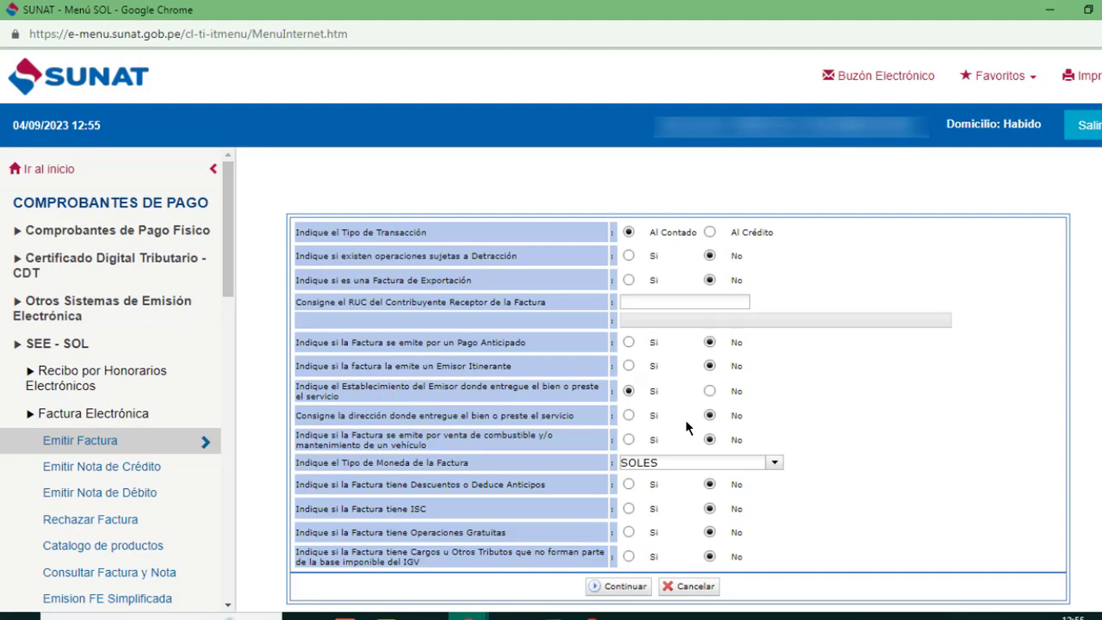
pyautogui.click(710, 234)
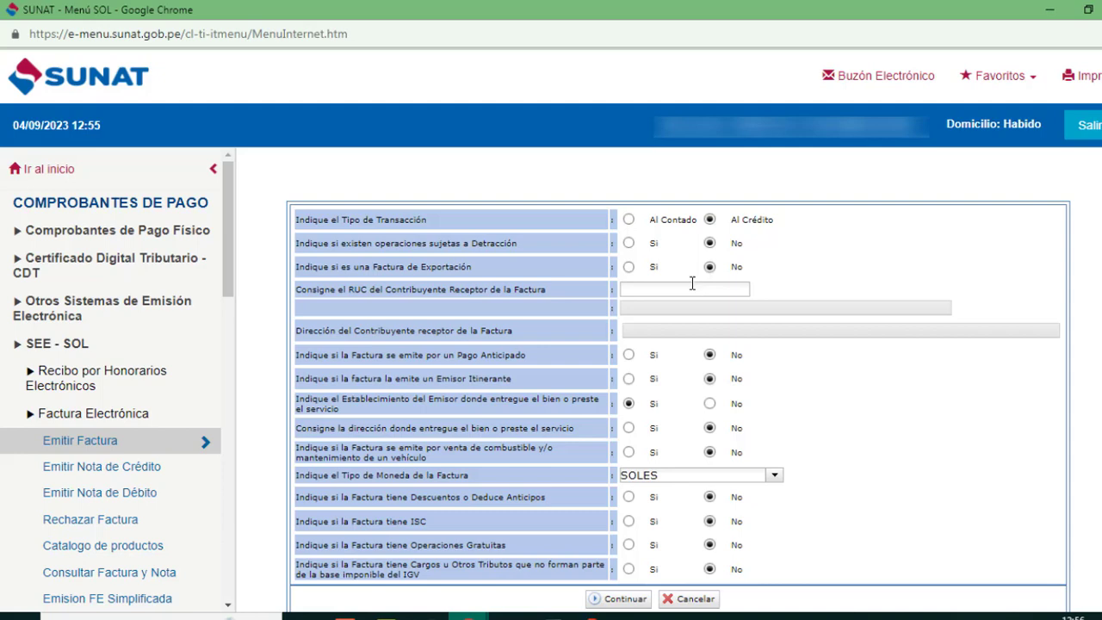
pyautogui.click(692, 286)
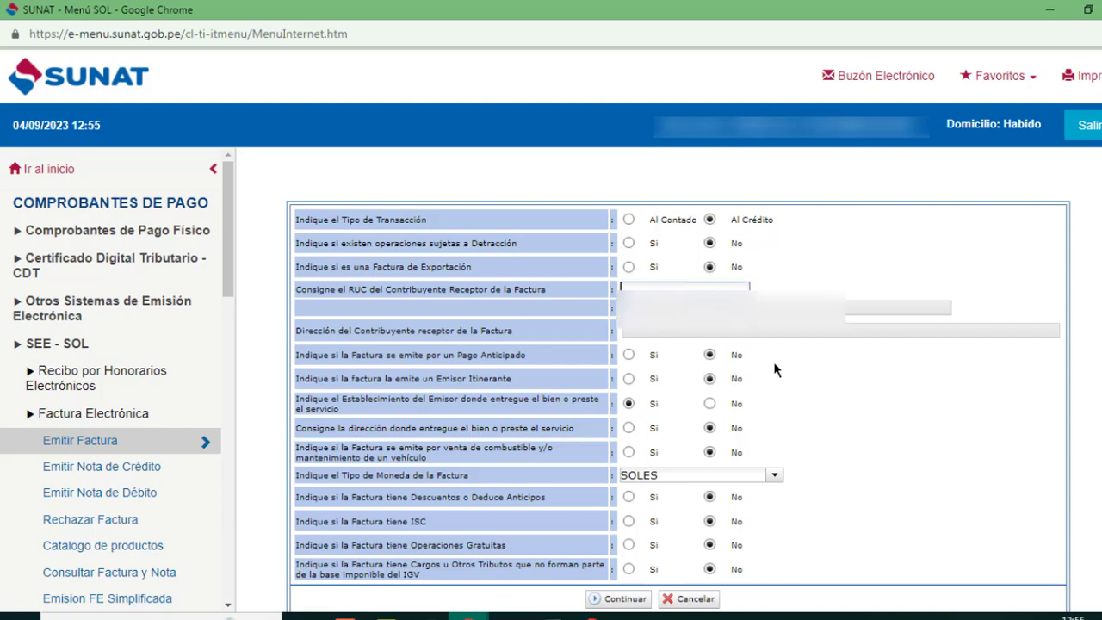
pyautogui.hotkey('ctrl', 'v')
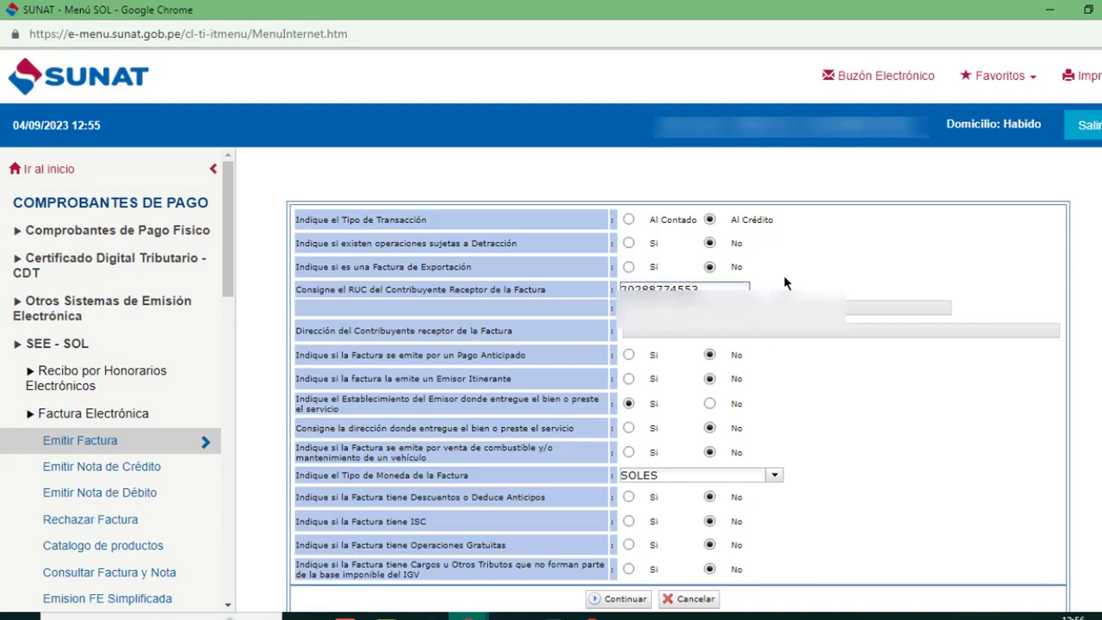
pyautogui.press('Tab')
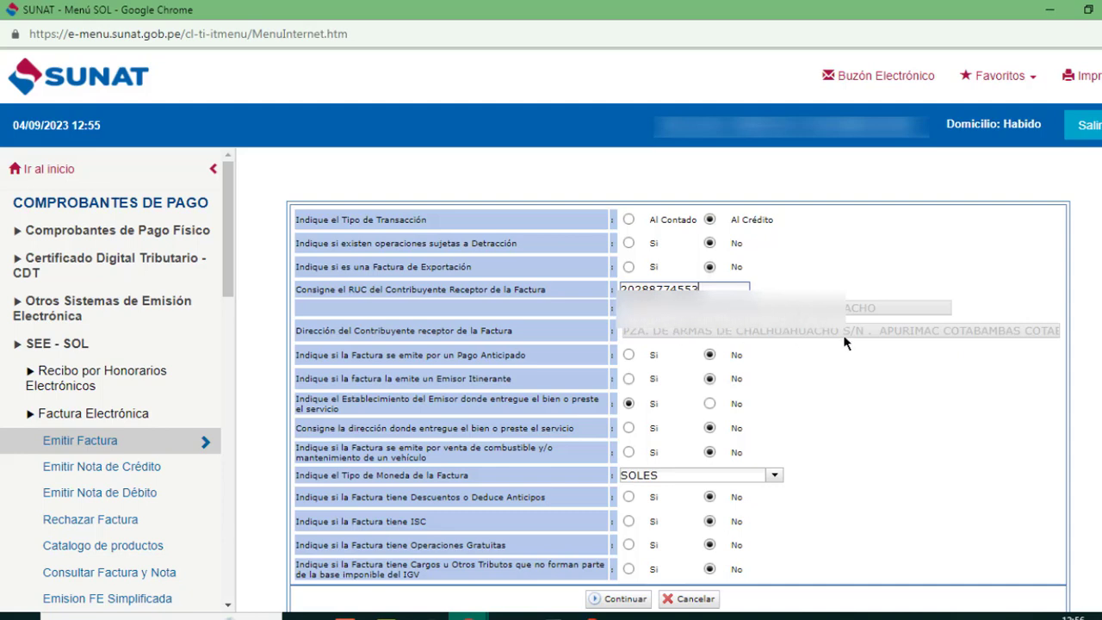
pyautogui.scroll(-3, 845, 342)
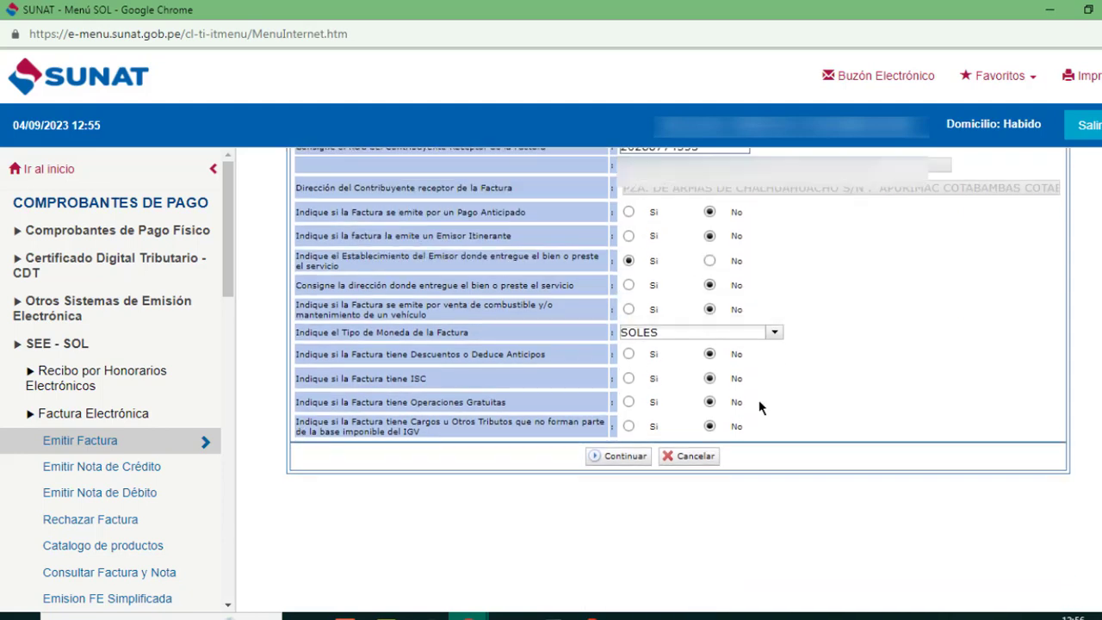
# Add a new invoice item as a good with unit of measure UNIDAD.
pyautogui.click(623, 457)
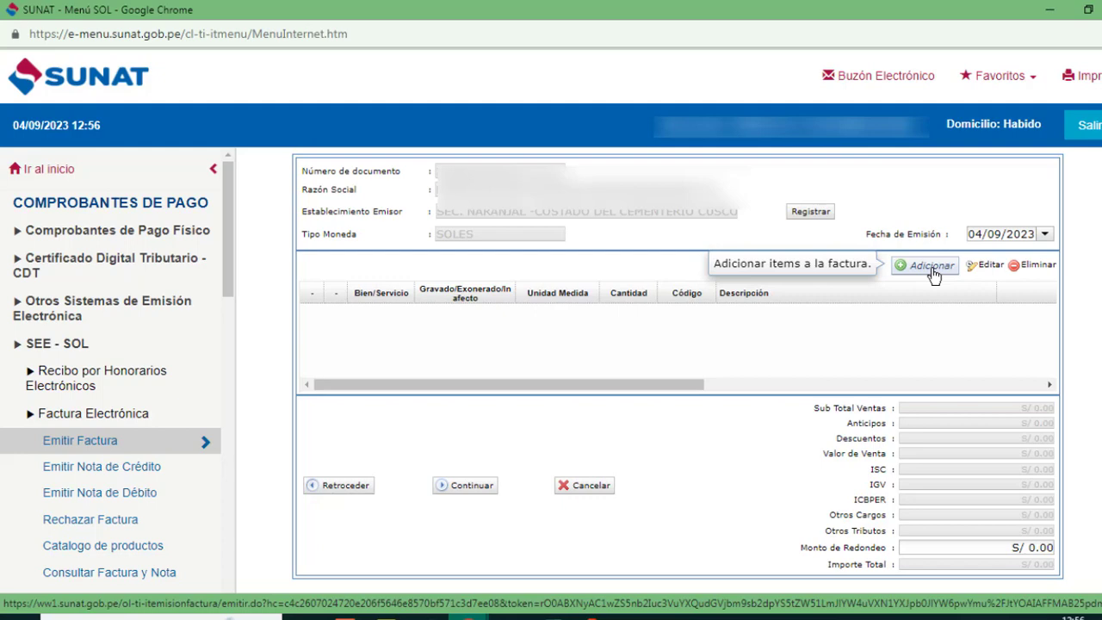
pyautogui.click(932, 268)
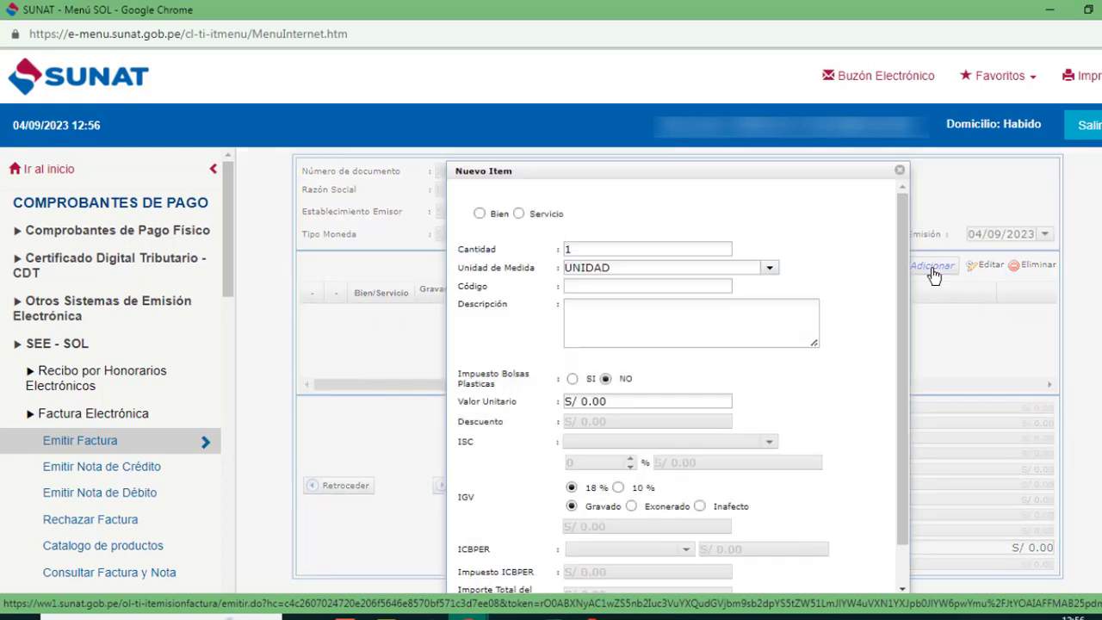
pyautogui.click(480, 214)
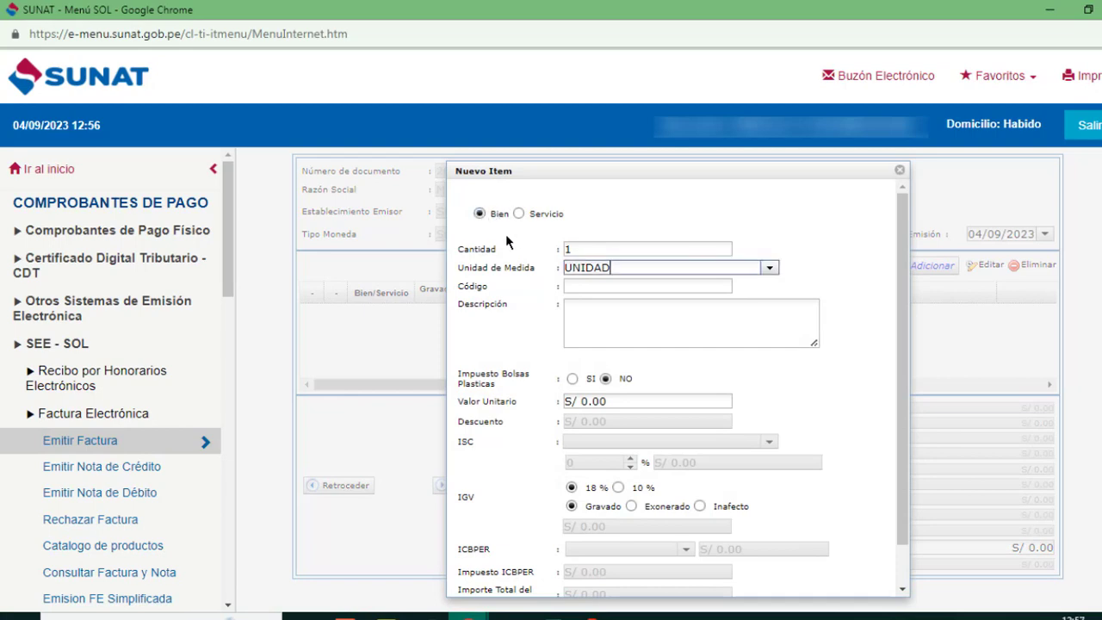
pyautogui.click(769, 271)
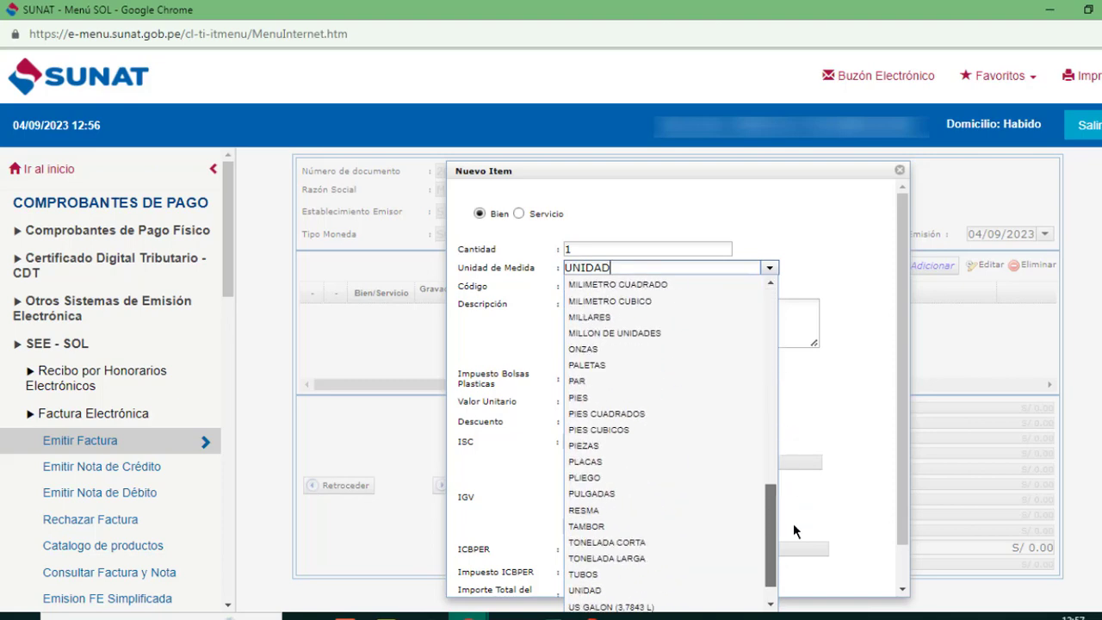
pyautogui.moveTo(770, 308)
pyautogui.mouseDown()
pyautogui.moveTo(792, 574)
pyautogui.moveTo(770, 299)
pyautogui.mouseUp()
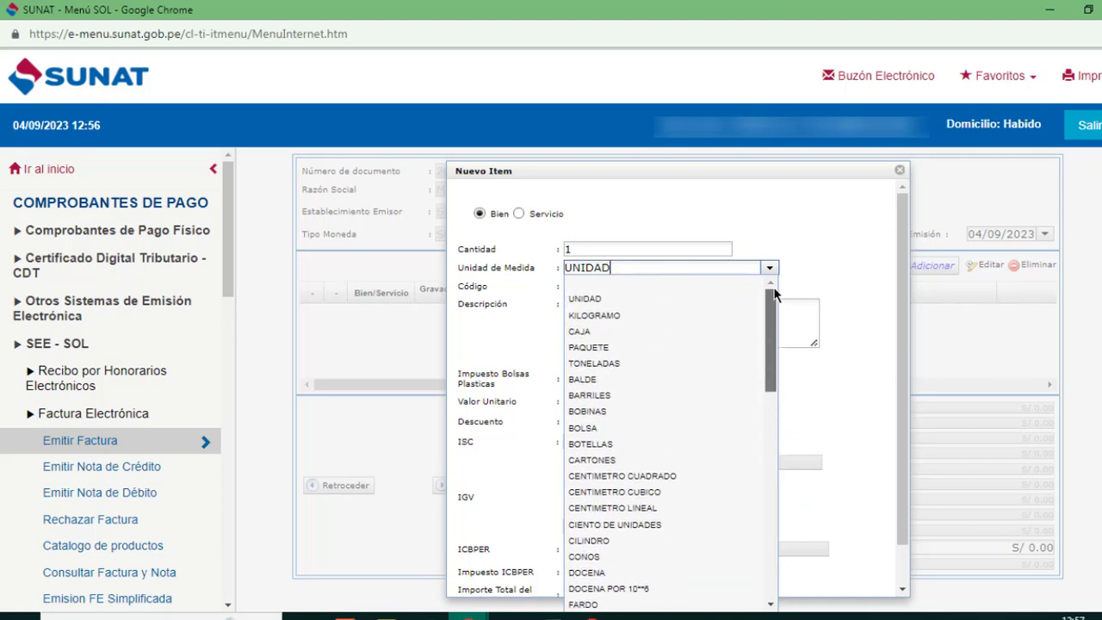
pyautogui.click(621, 299)
# Set the item quantity to 11 and paste the MDF and vinyl sign description.
pyautogui.click(589, 247)
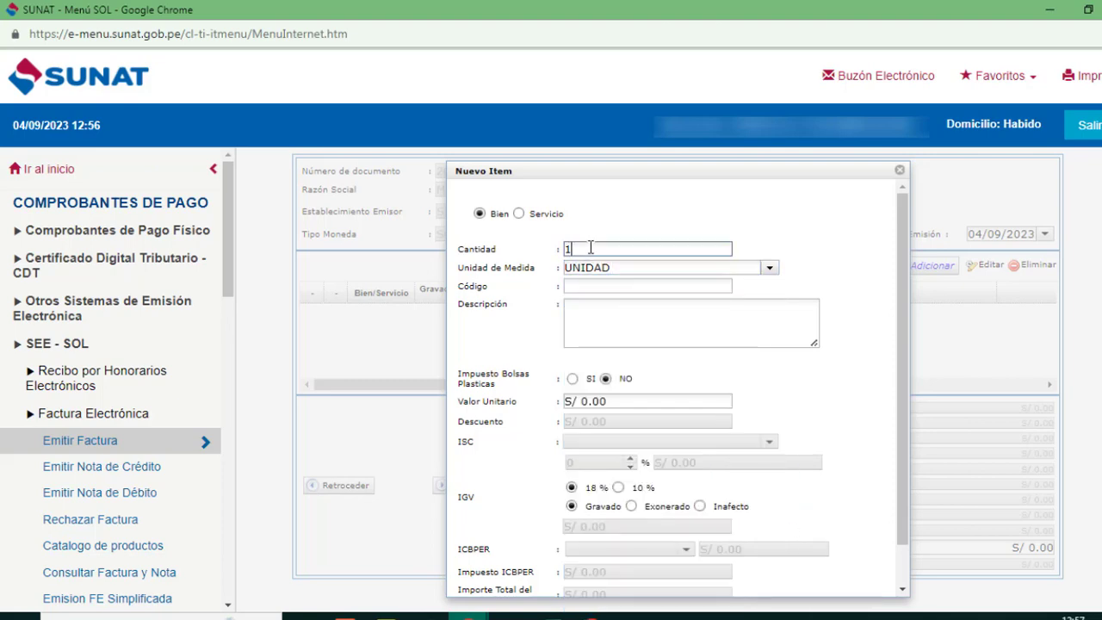
pyautogui.write('1')
pyautogui.click(591, 318)
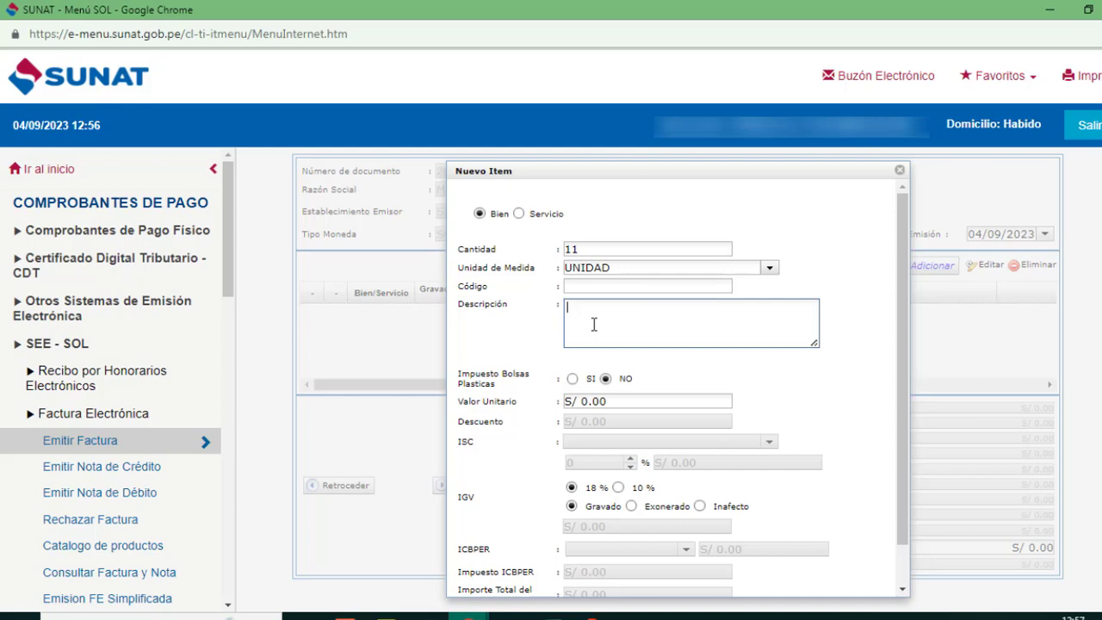
pyautogui.write('CARTEL INFORMATIVO DE MDF Y VINIL ADHESIVO IMPRESO 5MM X 2.40M X 3.60M- NACIONAL')
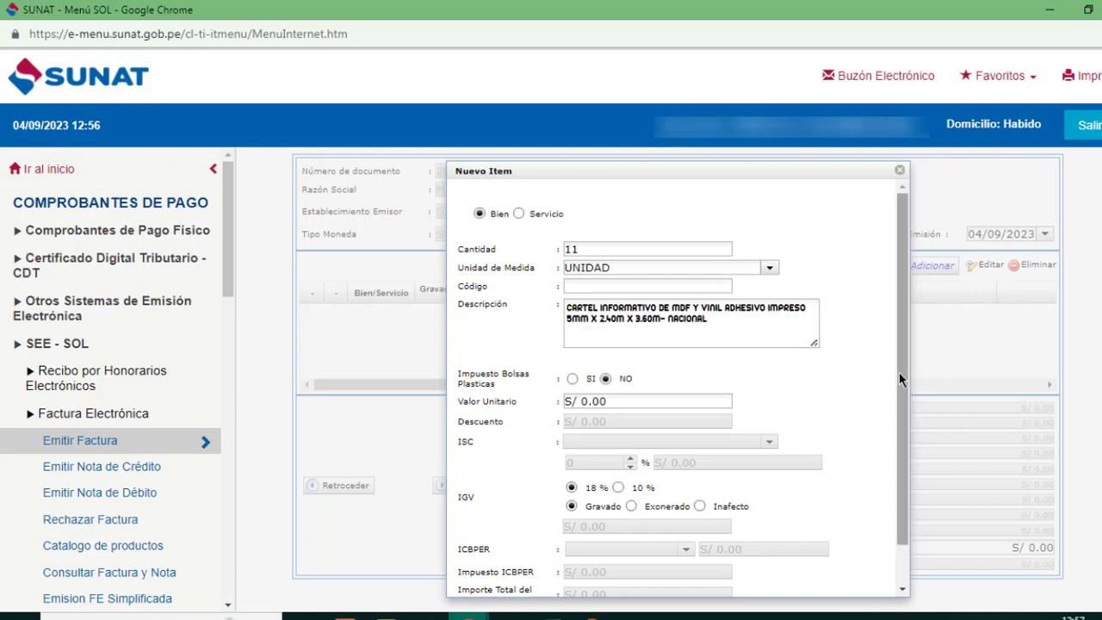
pyautogui.moveTo(900, 372); pyautogui.dragTo(910, 420)
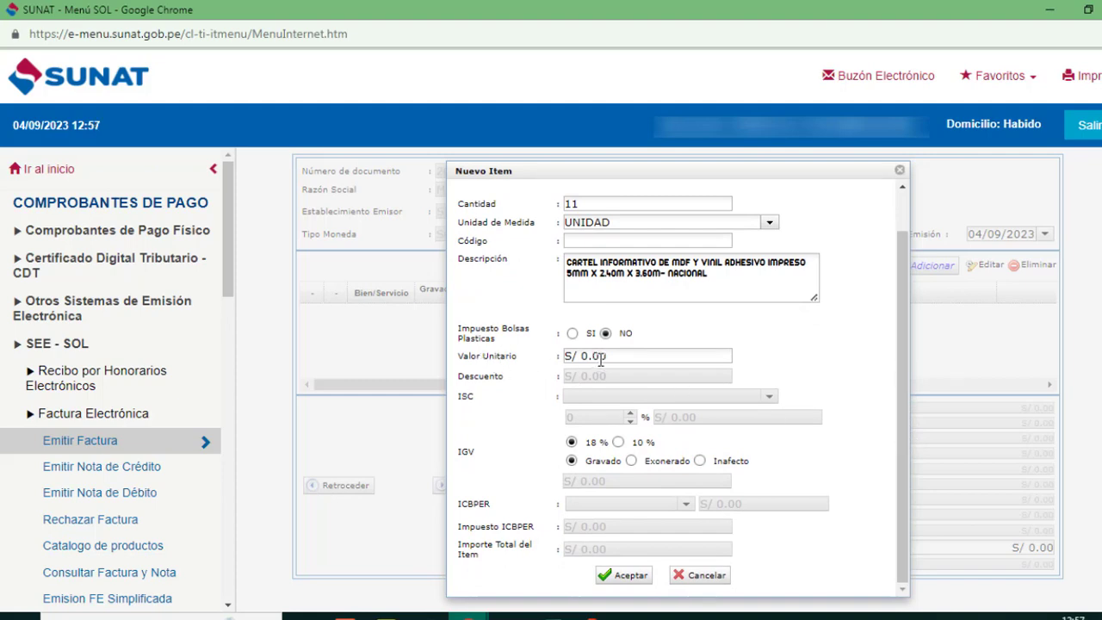
pyautogui.moveTo(522, 356); pyautogui.dragTo(457, 357)
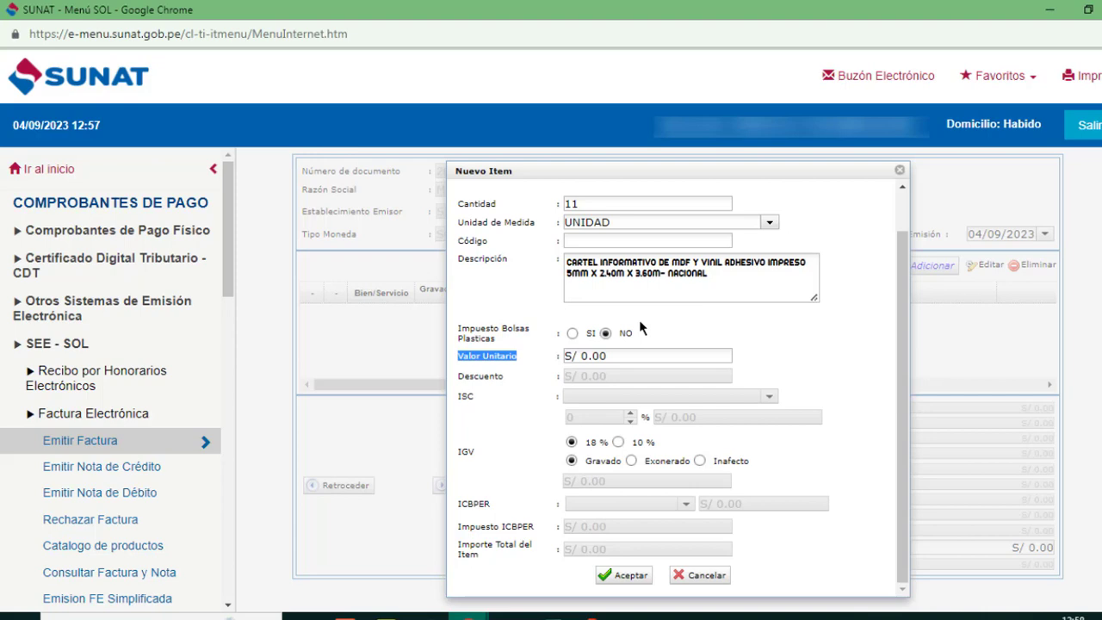
# Compute 200 ÷ 1.18 in Calculator and paste 385.59322 as the item's Valor Unitario.
pyautogui.click(632, 613)
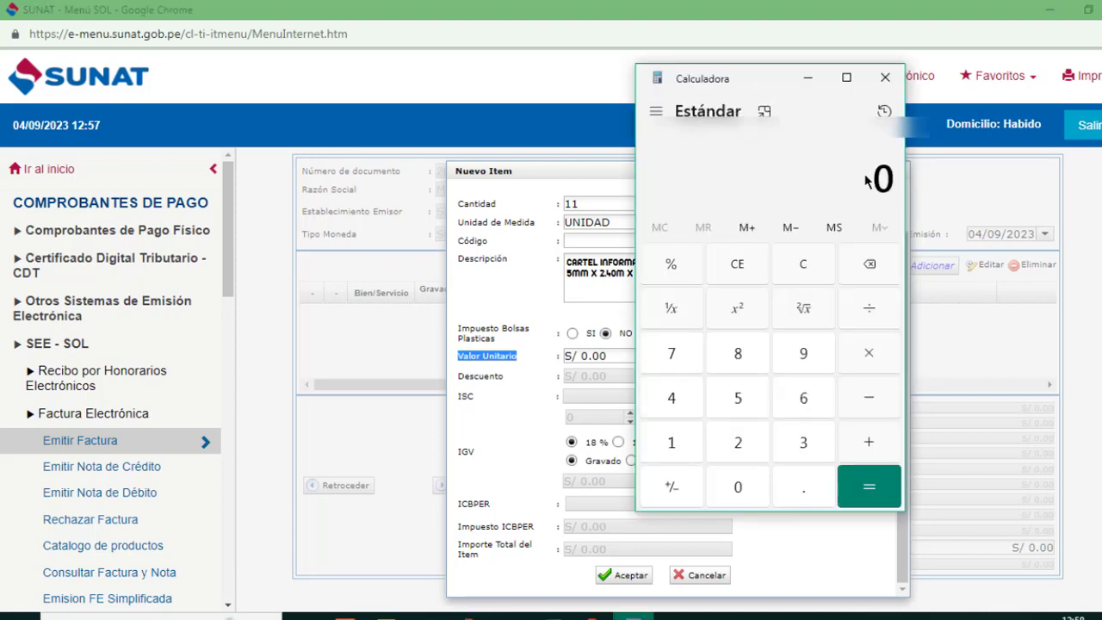
pyautogui.write('200')
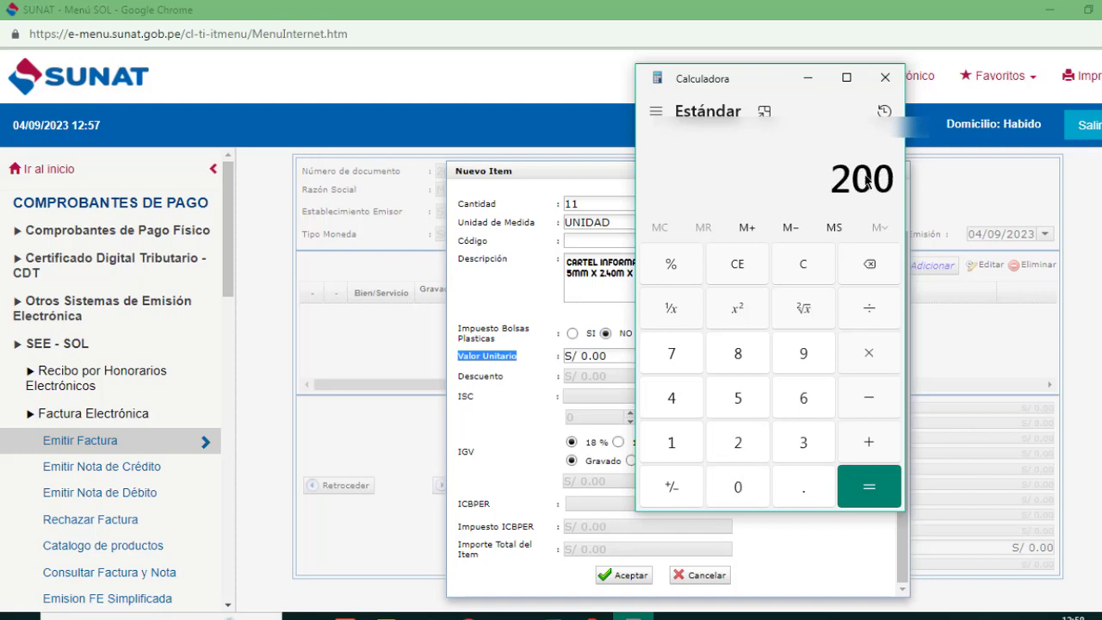
pyautogui.press('/')
pyautogui.moveTo(973, 83)
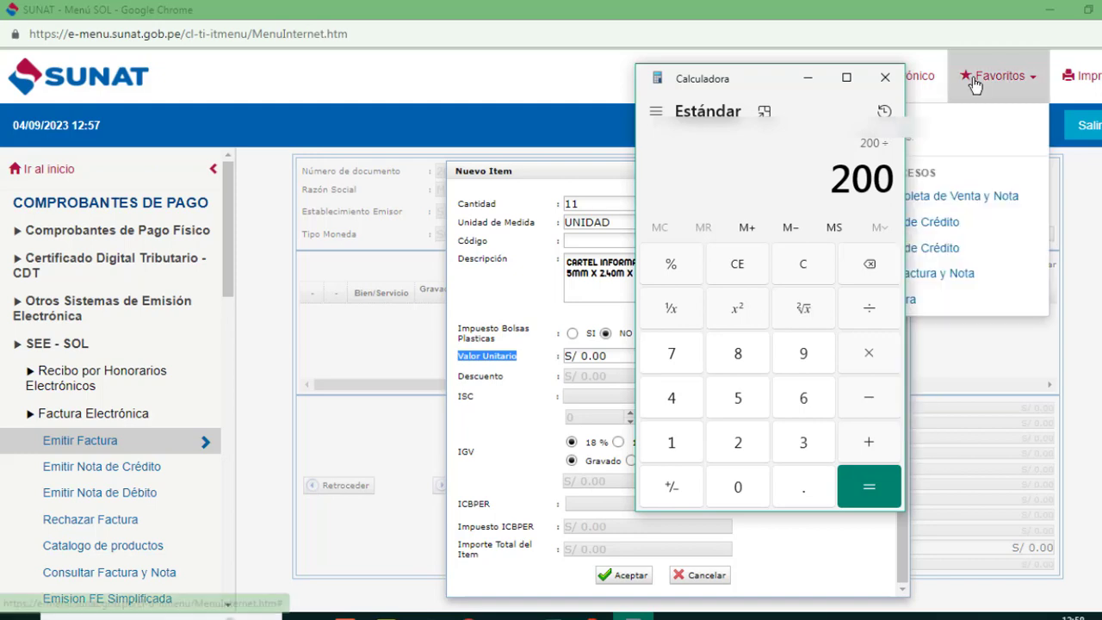
pyautogui.write('1.1')
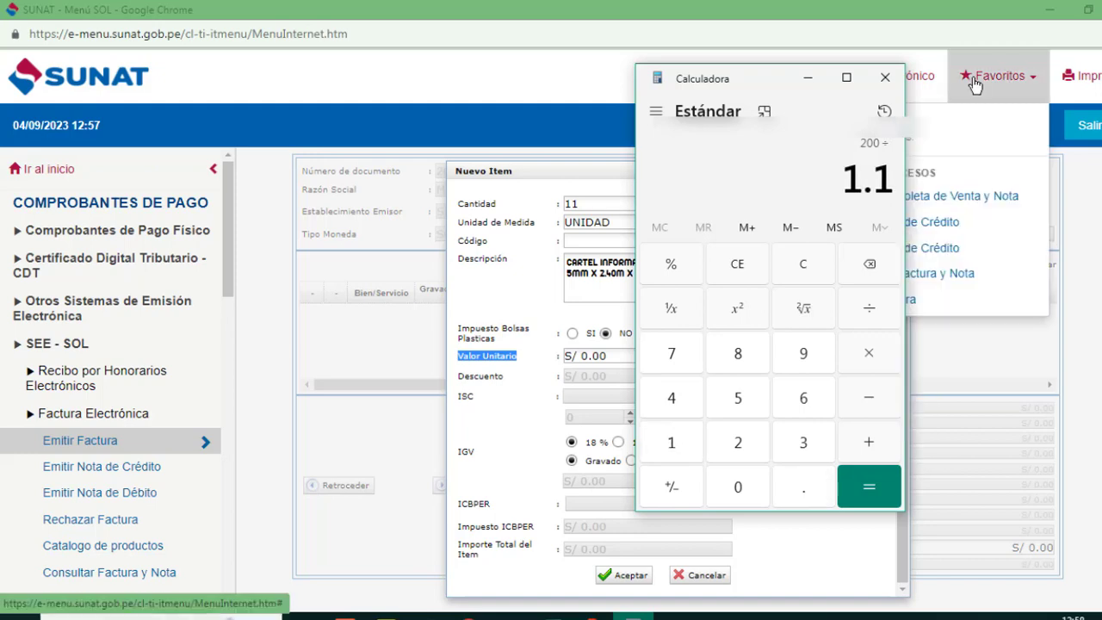
pyautogui.write('8')
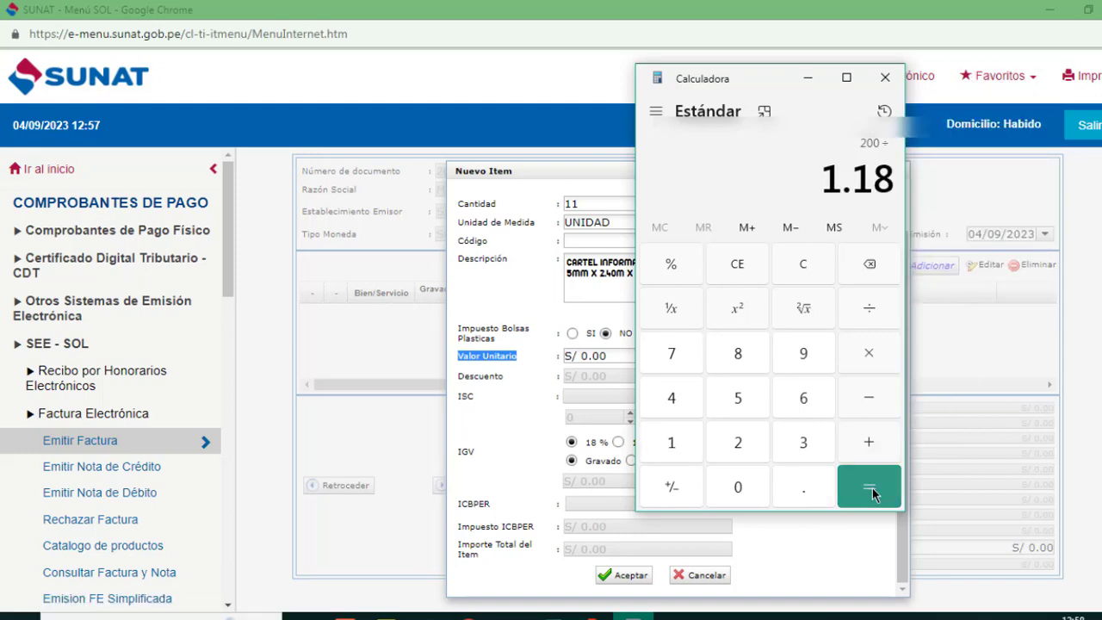
pyautogui.click(871, 488)
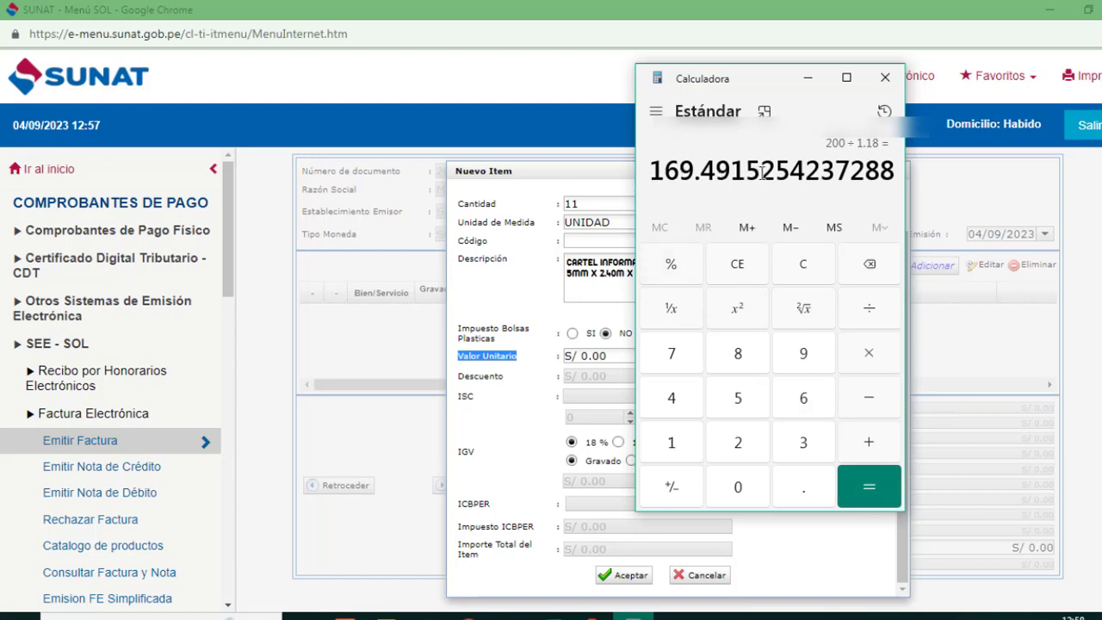
pyautogui.moveTo(788, 170); pyautogui.dragTo(652, 171)
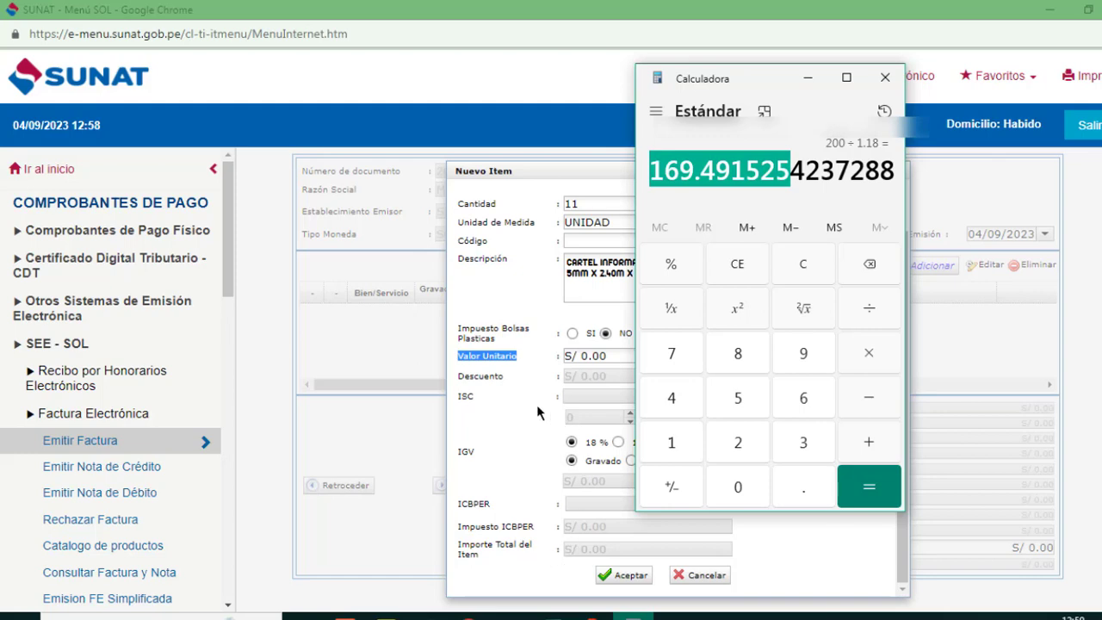
pyautogui.click(594, 356)
pyautogui.write('385.59322')
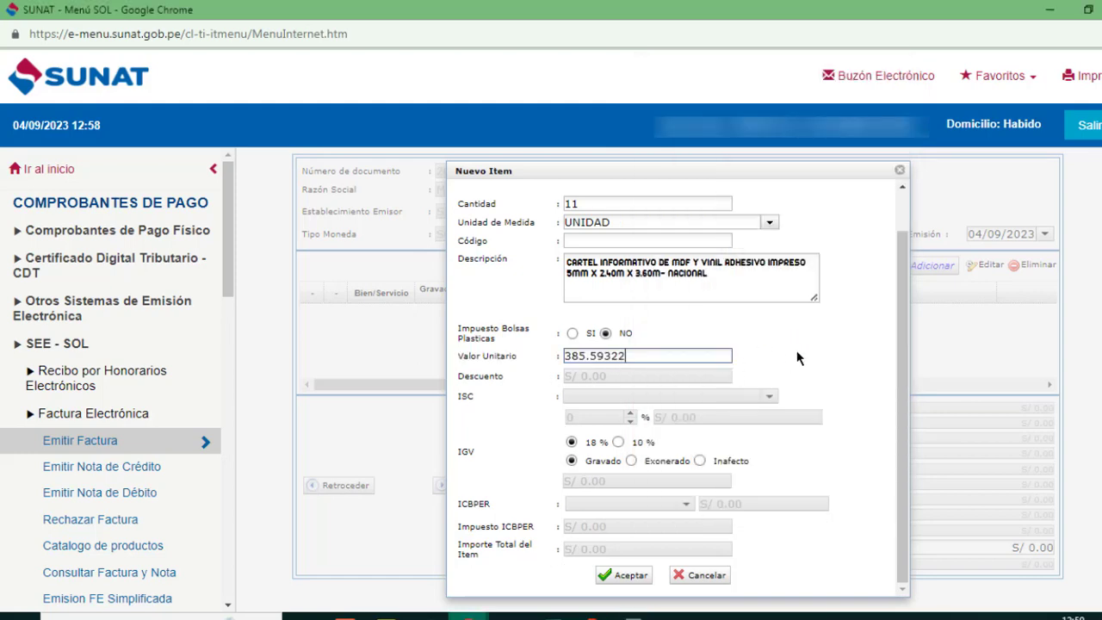
# Accept the 11-unit item at 385.59322 for a S/ 5,005.00 total, then review it unchanged.
pyautogui.click(799, 356)
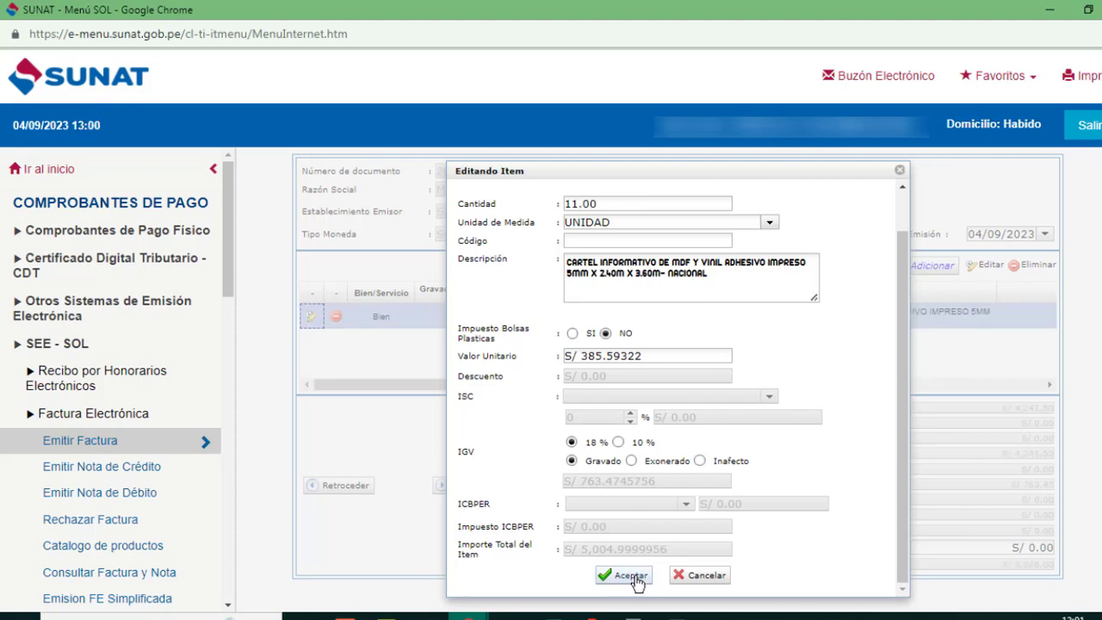
pyautogui.click(632, 575)
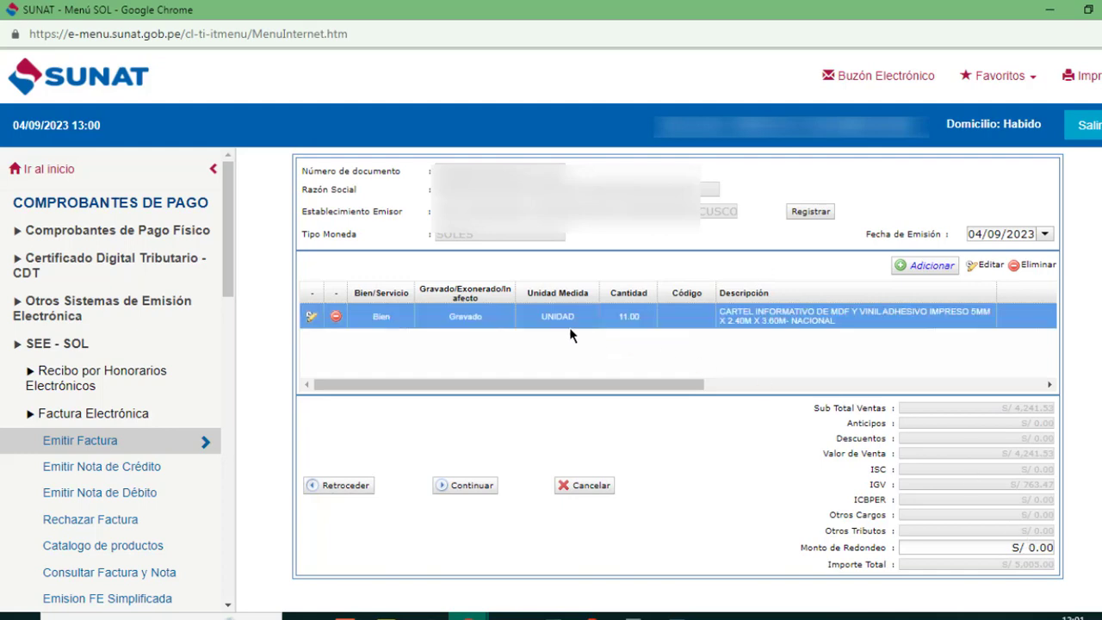
pyautogui.click(313, 320)
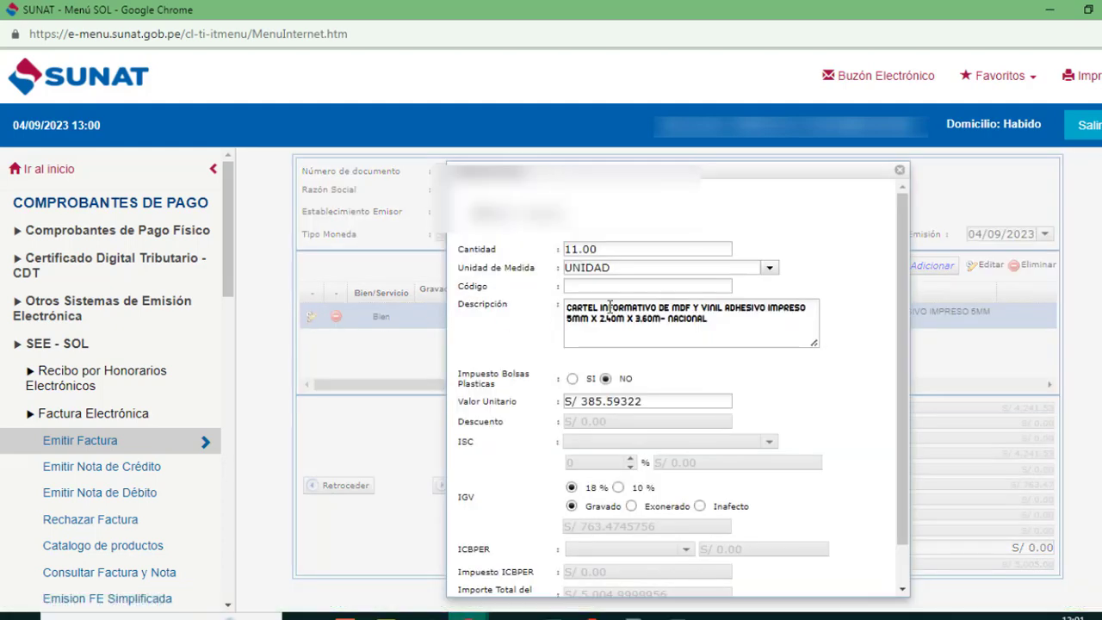
pyautogui.click(900, 169)
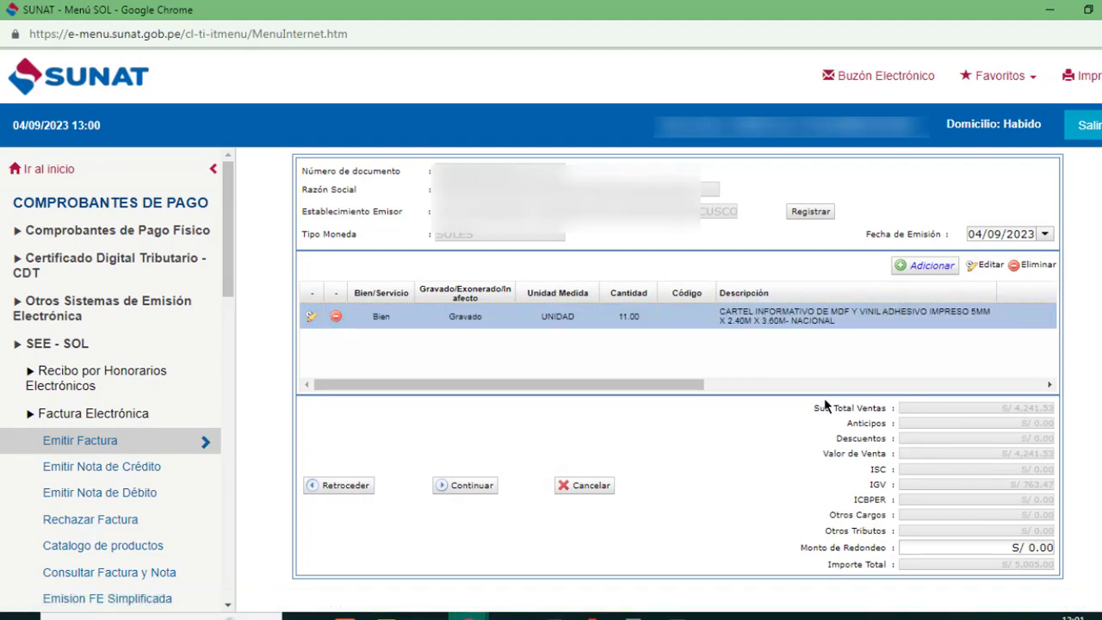
pyautogui.scroll(-3, 824, 405)
pyautogui.scroll(3, 800, 410)
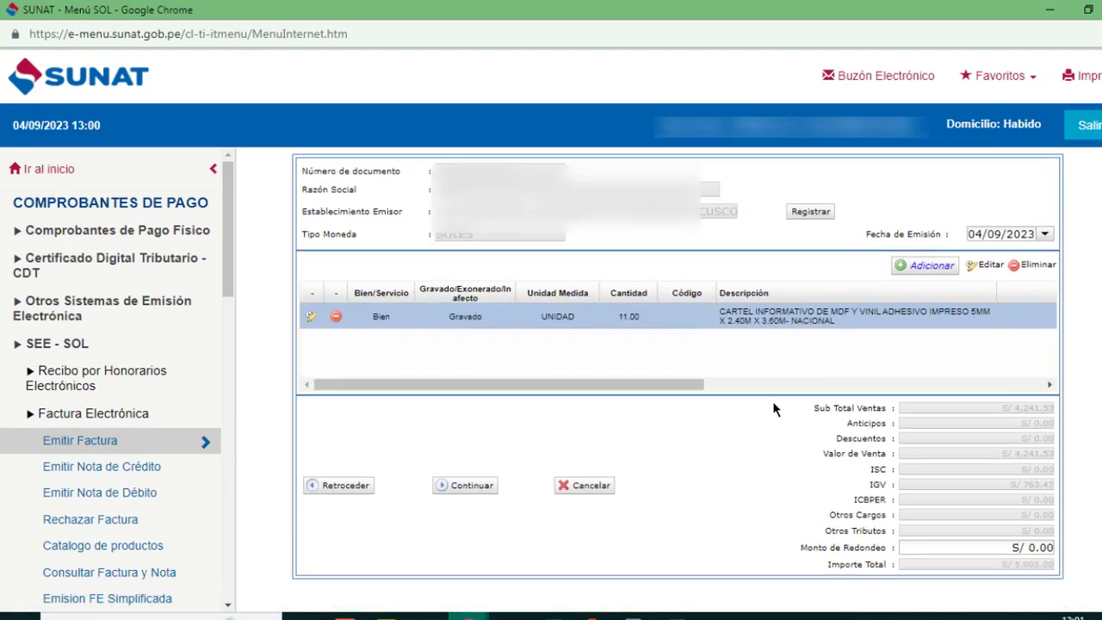
# Continue to the invoice's Información Adicional step.
pyautogui.click(472, 485)
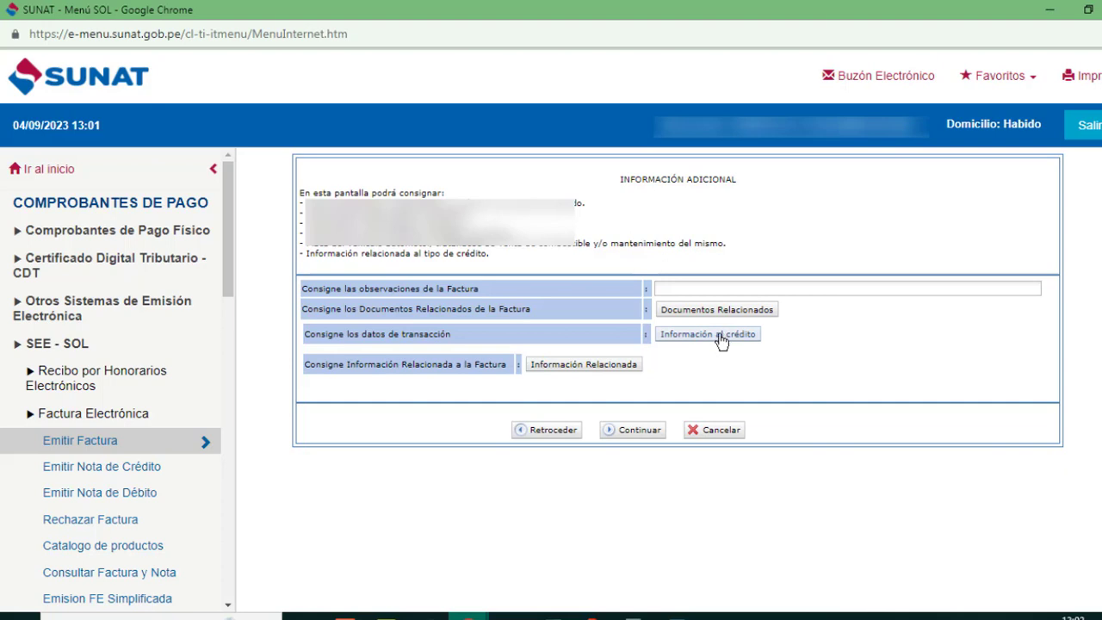
# Enter 5005 as pending credit with one 5005 installment due 04/10/2023, and register it.
pyautogui.click(721, 337)
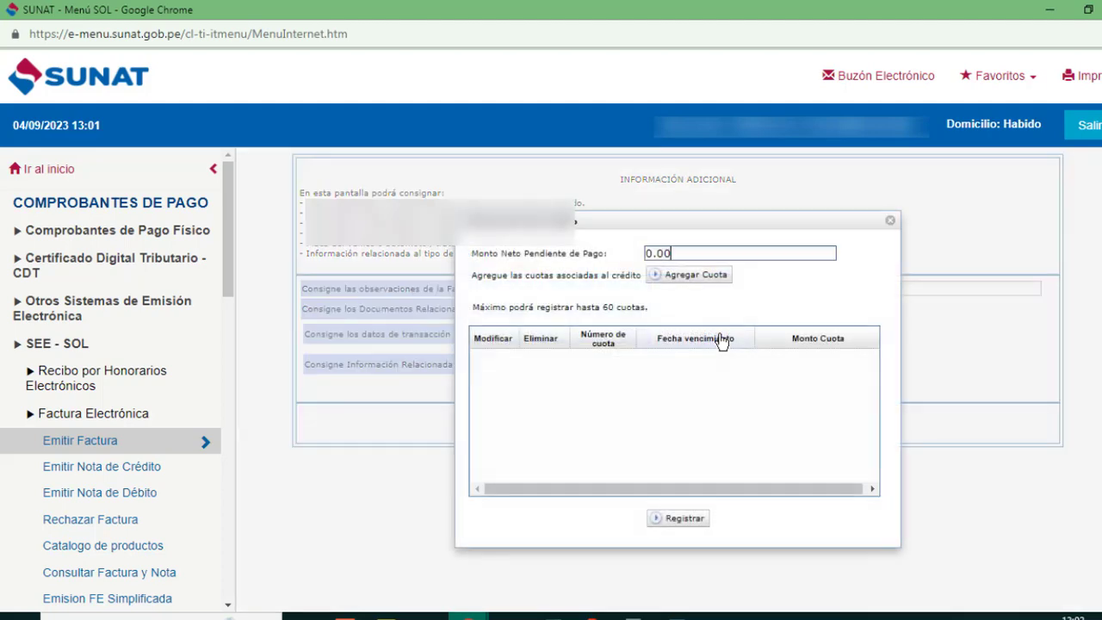
pyautogui.click(700, 274)
pyautogui.write('500')
pyautogui.write('5,005')
pyautogui.click(695, 274)
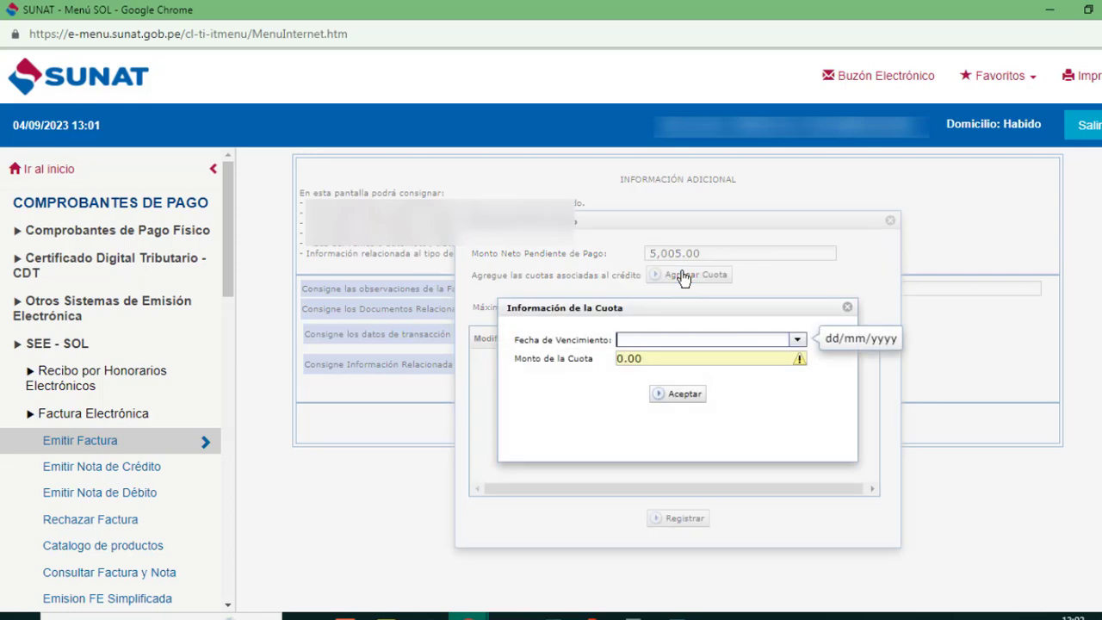
pyautogui.click(798, 341)
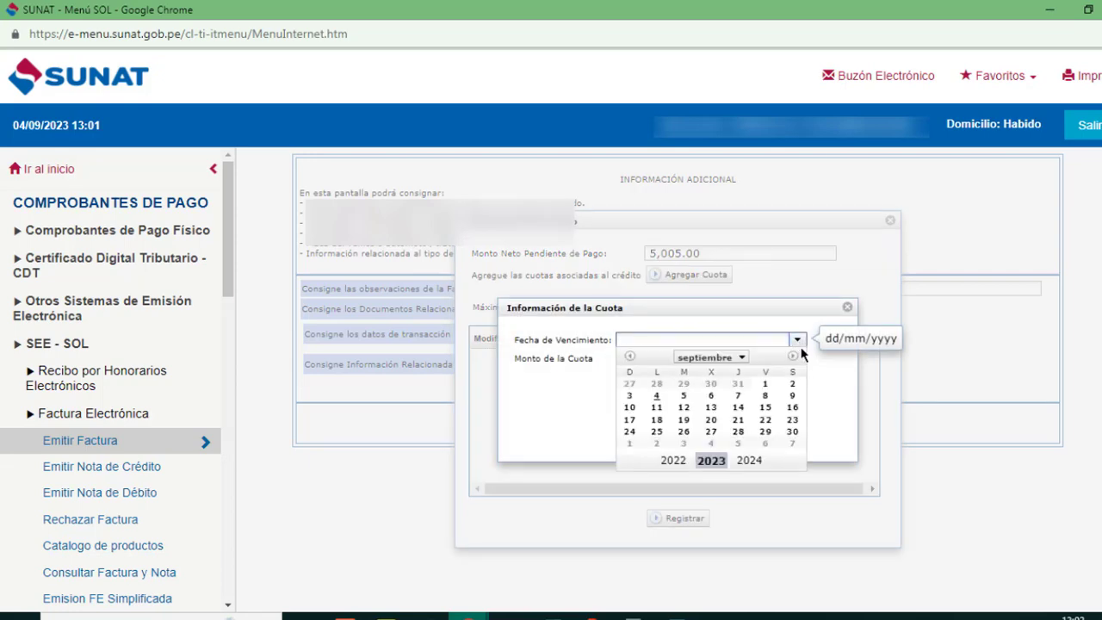
pyautogui.click(711, 443)
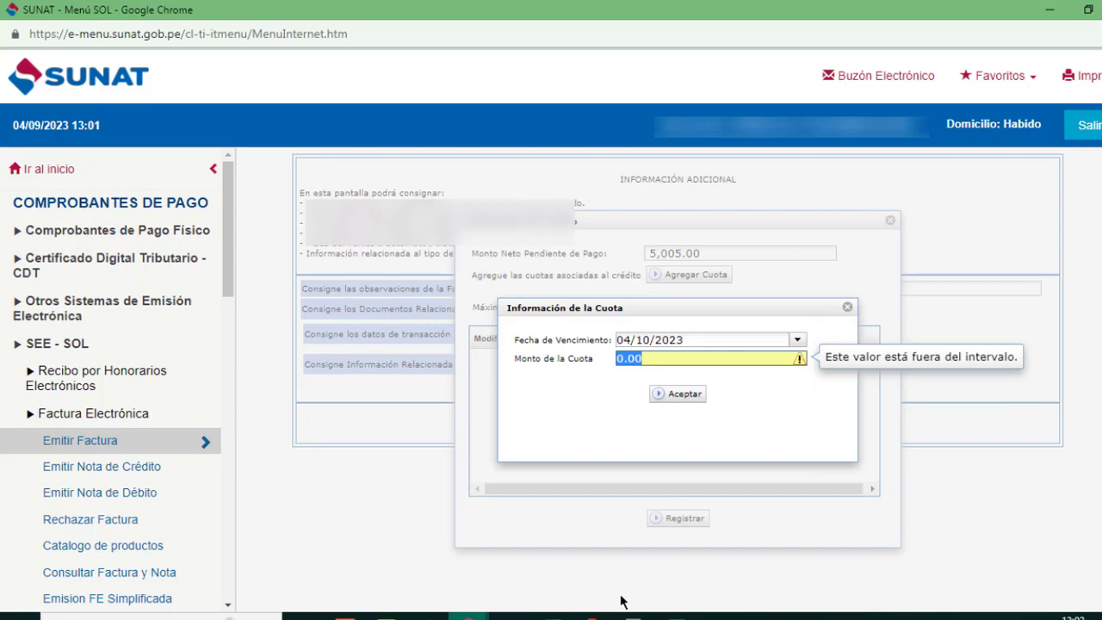
pyautogui.write('500')
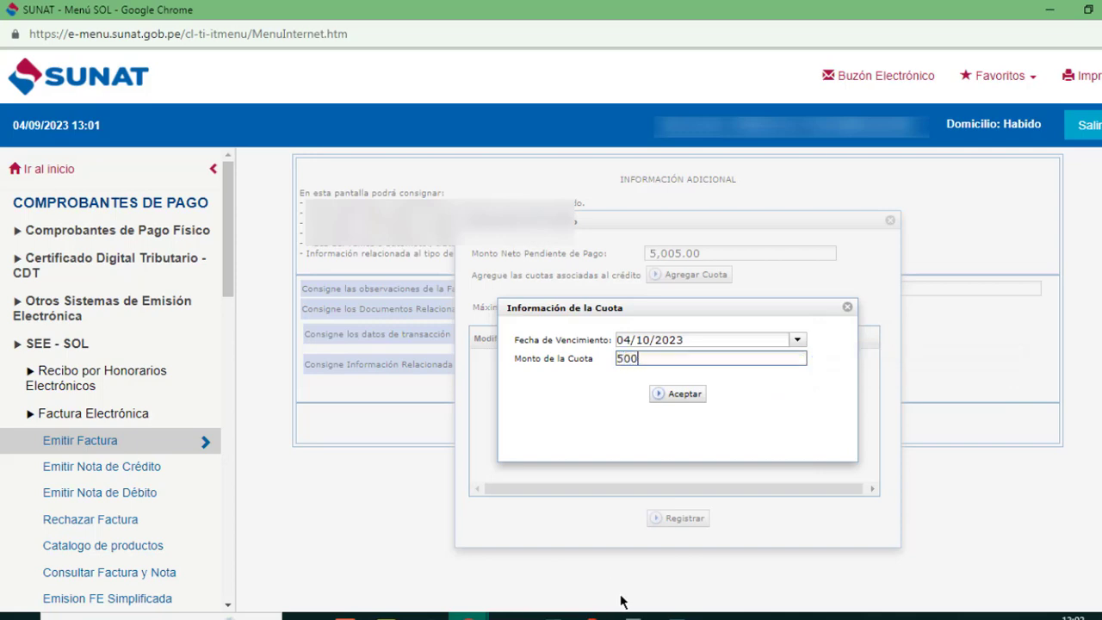
pyautogui.write('5')
pyautogui.click(672, 399)
pyautogui.click(685, 518)
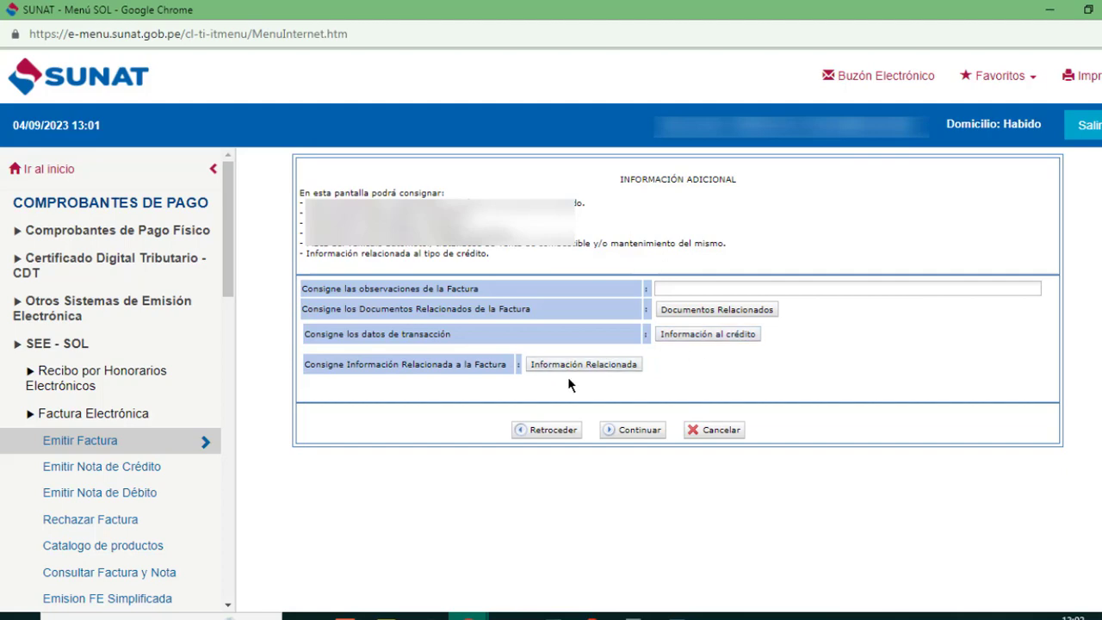
# Continue from Información Adicional to the Preliminar de Factura Electrónica preview.
pyautogui.moveTo(571, 372)
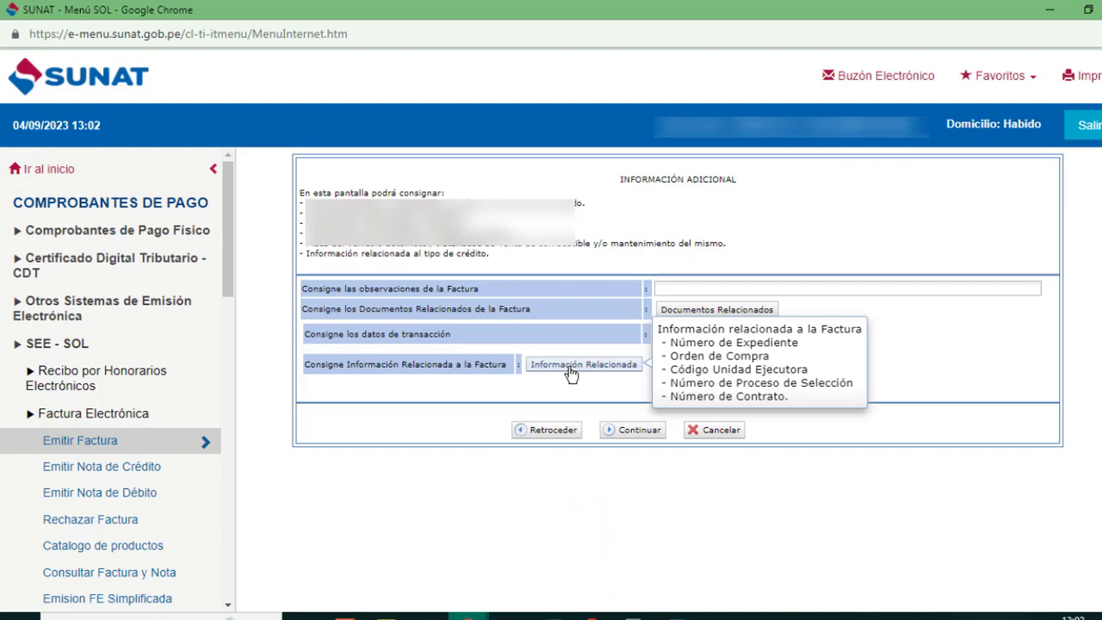
pyautogui.click(645, 438)
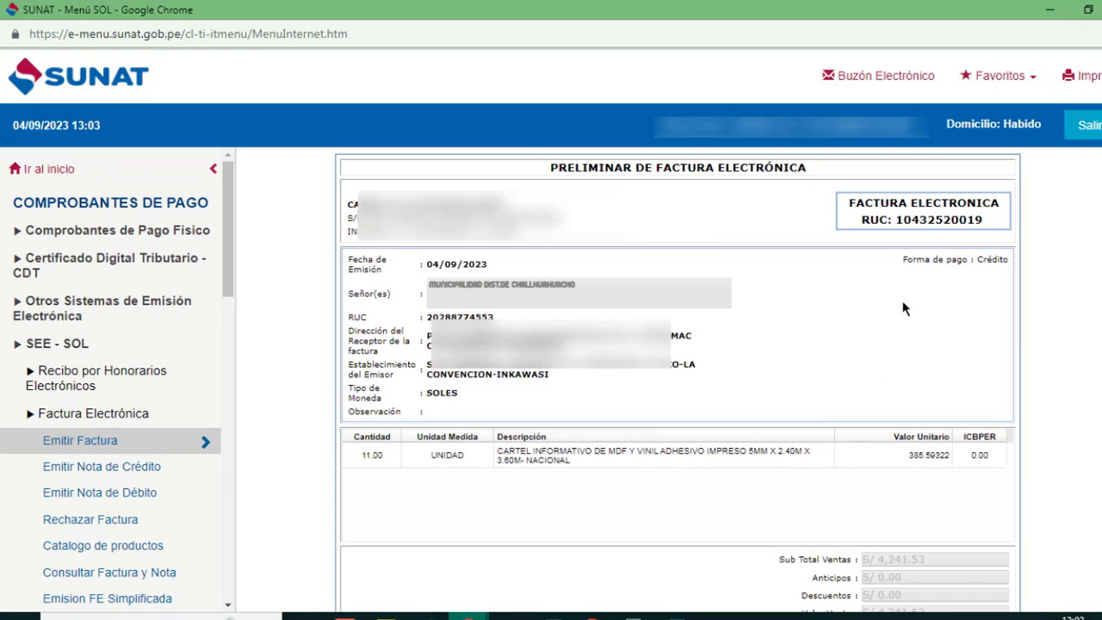
# Issue the previewed S/ 5,005.00 invoice and confirm, revealing the PDF and XML download options.
pyautogui.scroll(-5, 904, 308)
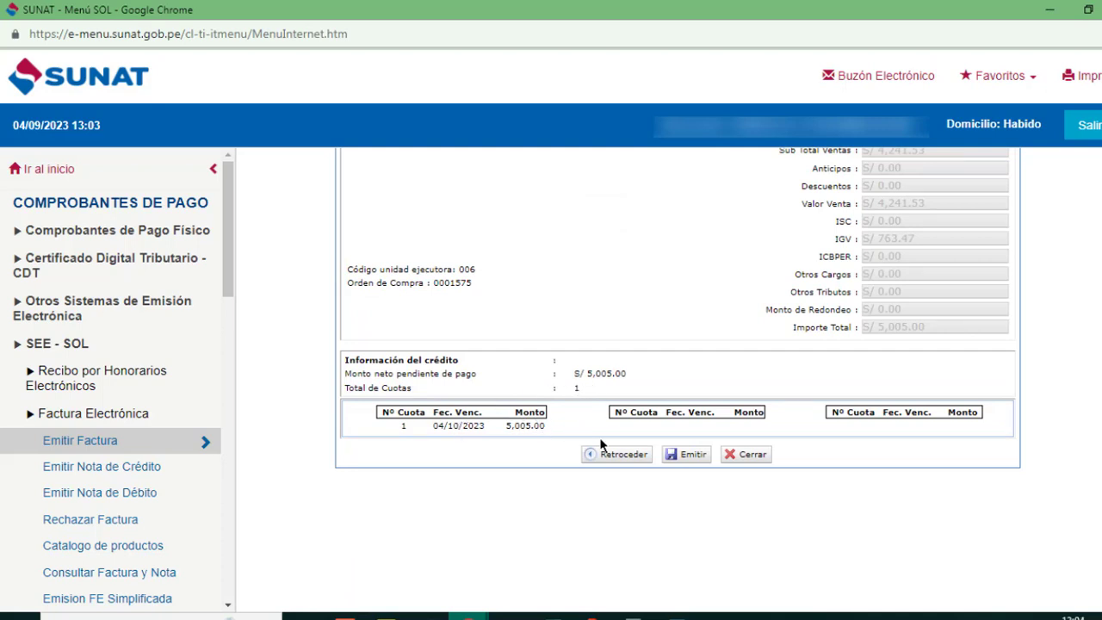
pyautogui.click(692, 460)
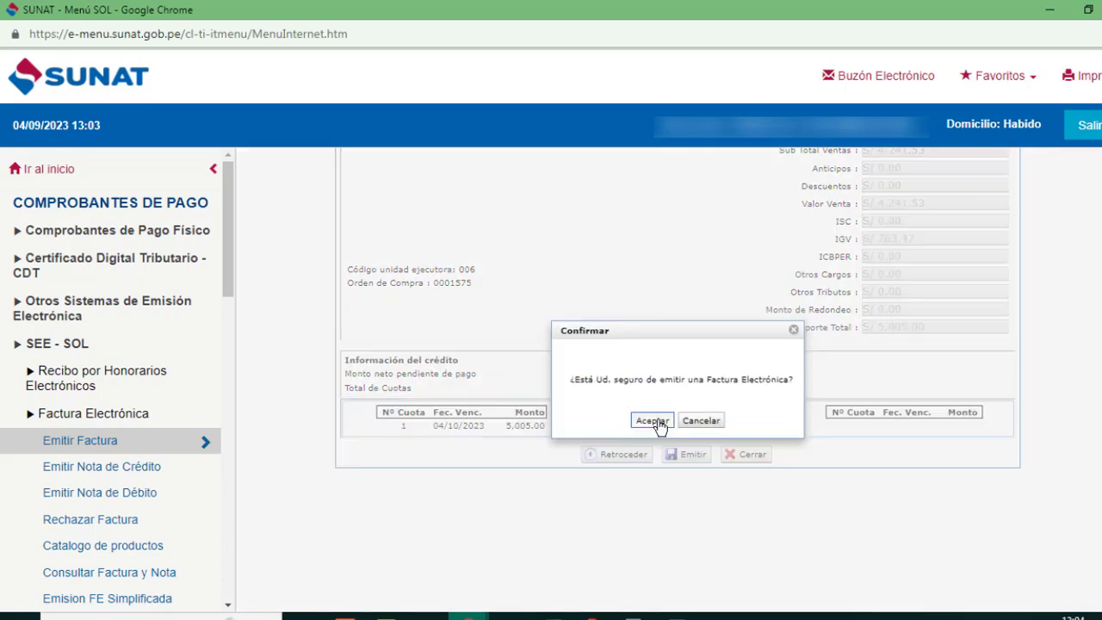
pyautogui.click(654, 420)
pyautogui.scroll(-10, 757, 447)
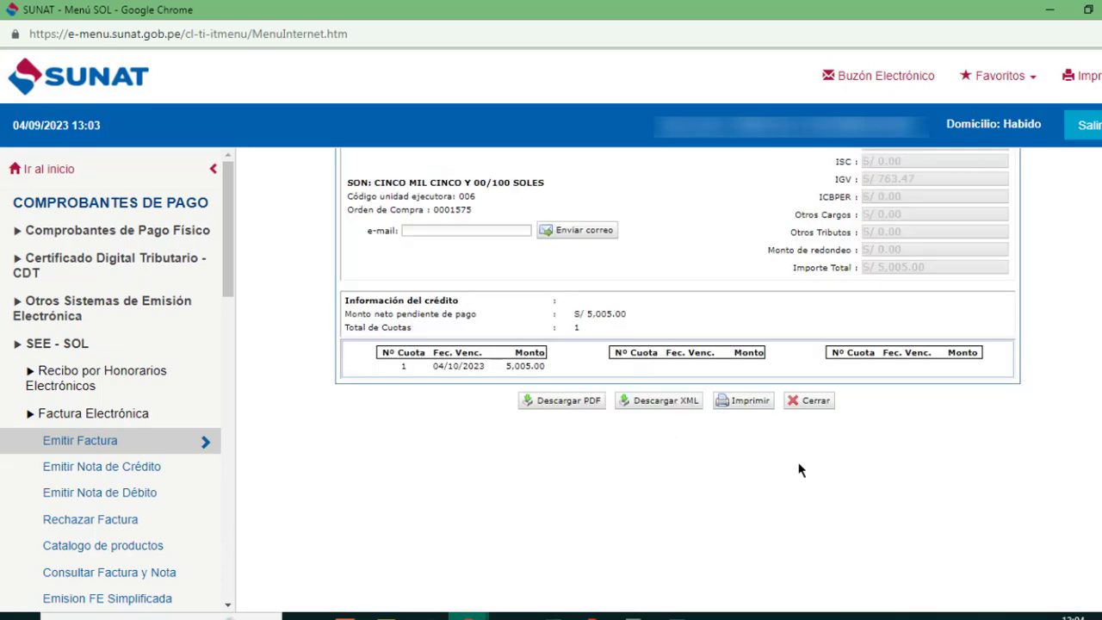